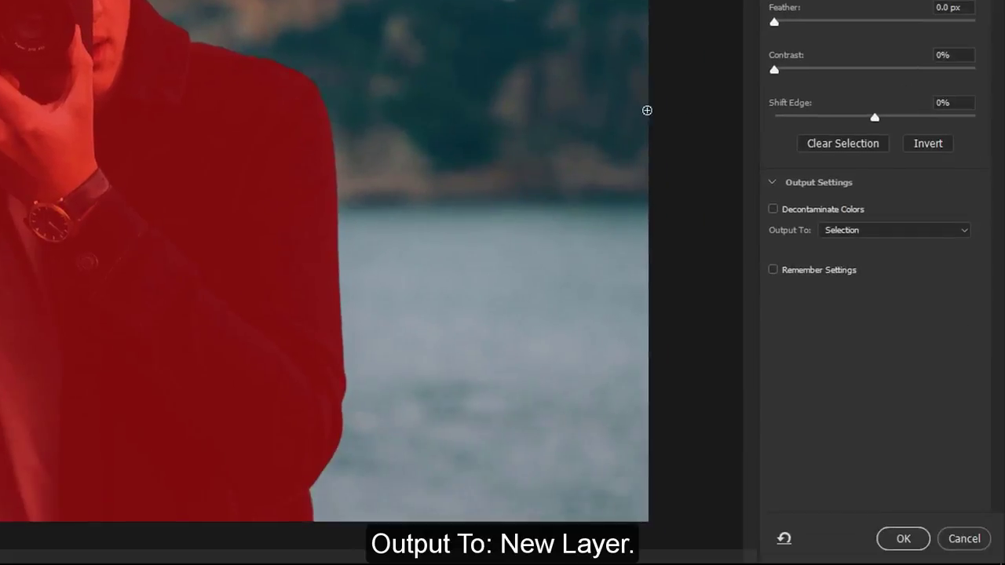
Step: Output the refined selection of the man to a New Layer
{"action": "left_click", "coordinate": [904, 230]}
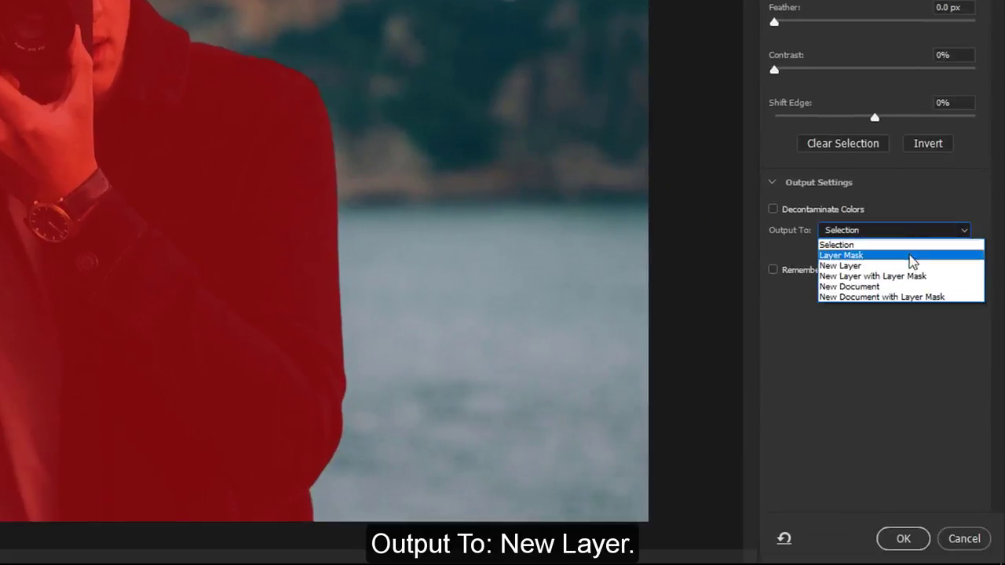
{"action": "left_click", "coordinate": [909, 265]}
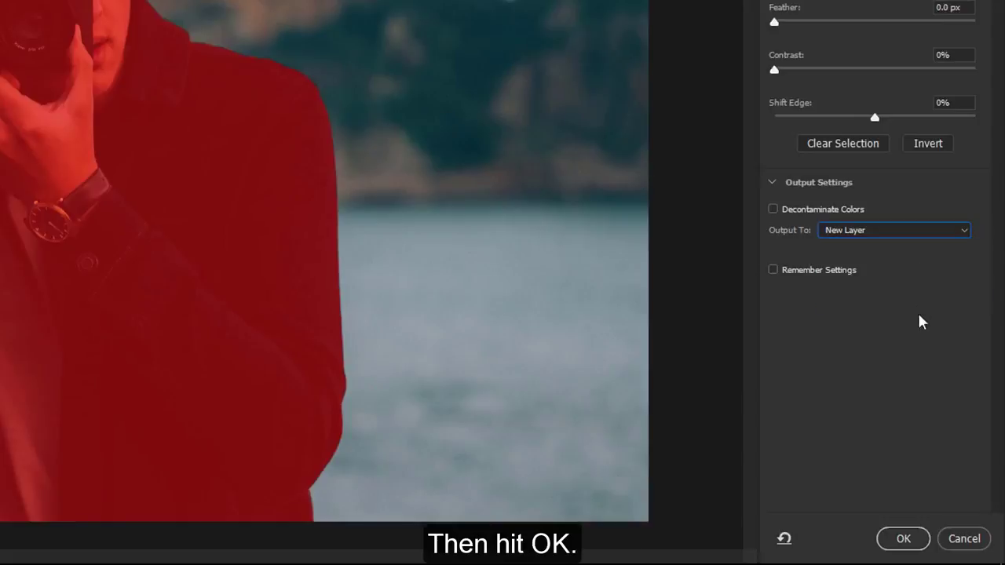
{"action": "left_click", "coordinate": [903, 539]}
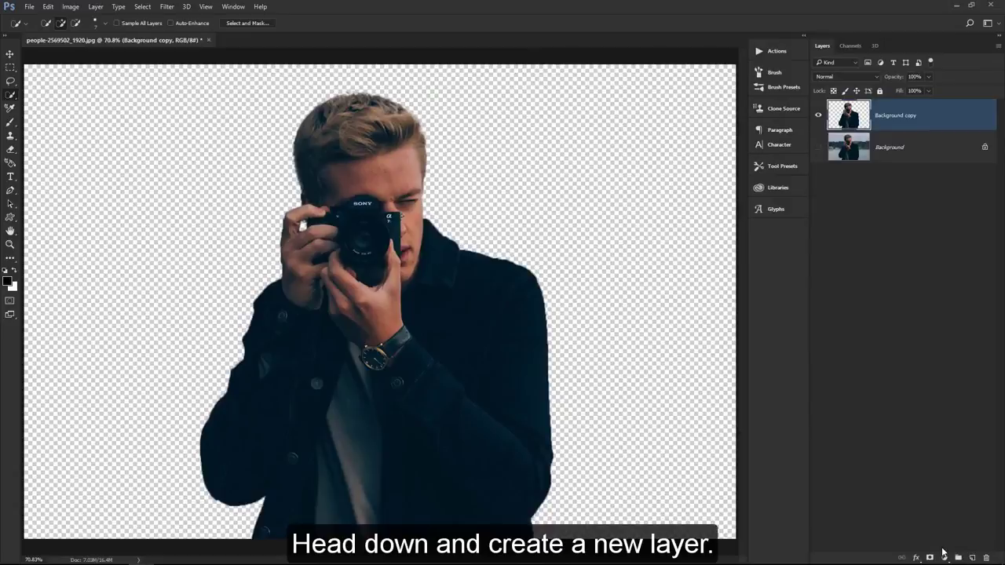
Step: Create a new layer directly below the Background copy layer and name it BACKGROUND
{"action": "left_click", "coordinate": [974, 558]}
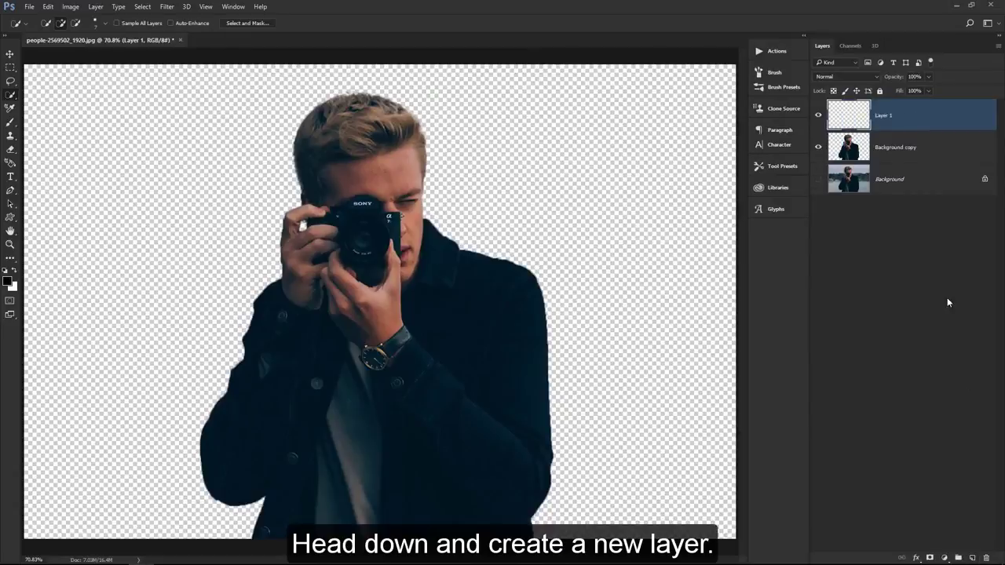
{"action": "left_click_drag", "start_coordinate": [903, 118], "coordinate": [909, 150]}
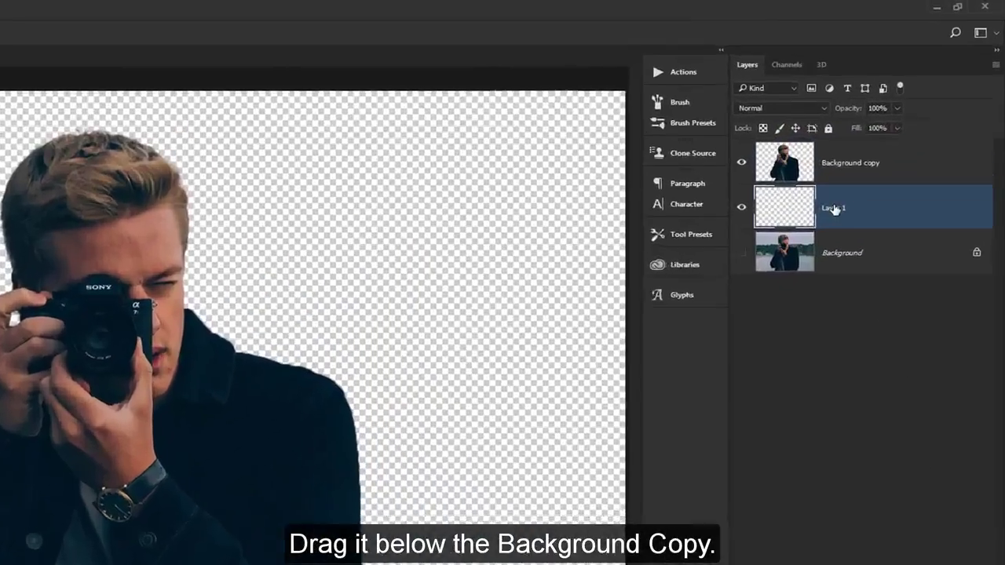
{"action": "double_click", "coordinate": [884, 147]}
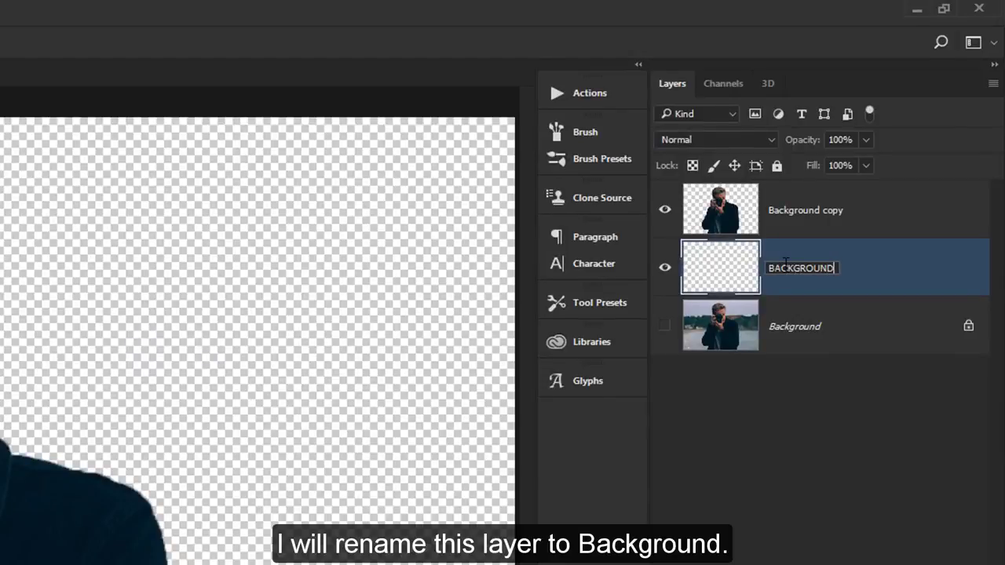
{"action": "key", "text": "Return"}
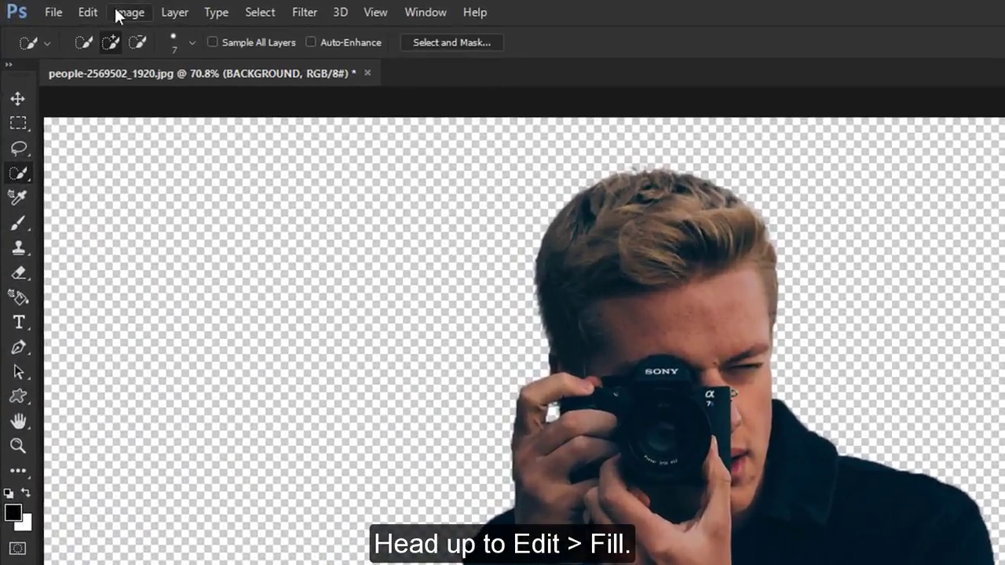
Step: Fill the BACKGROUND layer with White
{"action": "left_click", "coordinate": [94, 12]}
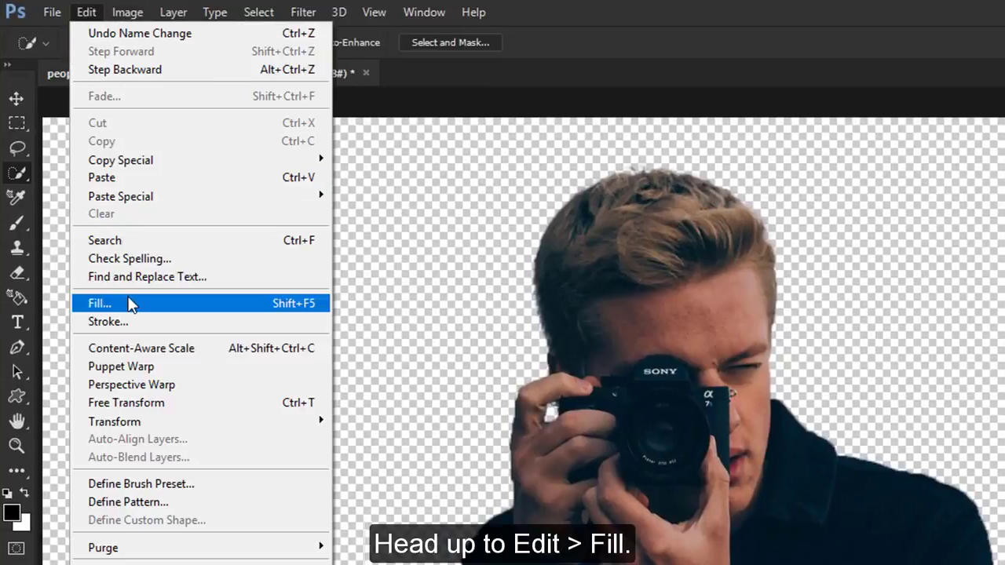
{"action": "left_click", "coordinate": [129, 304]}
{"action": "left_click", "coordinate": [749, 193]}
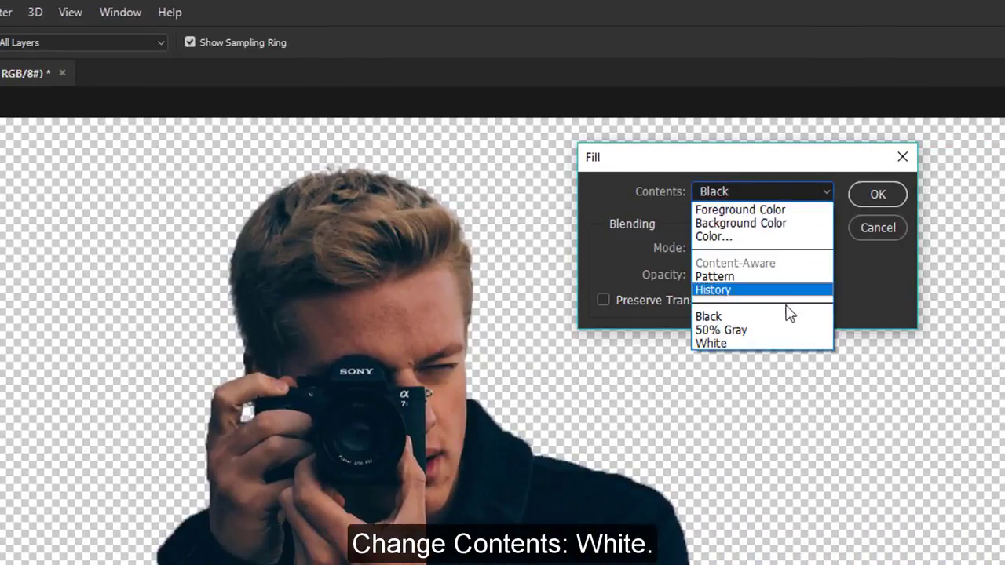
{"action": "left_click", "coordinate": [792, 344]}
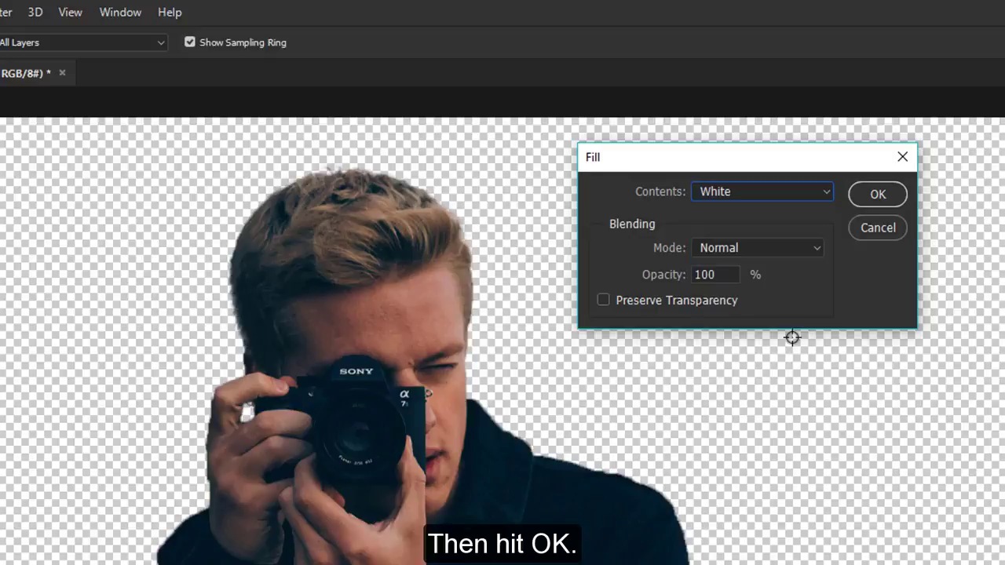
{"action": "left_click", "coordinate": [898, 195]}
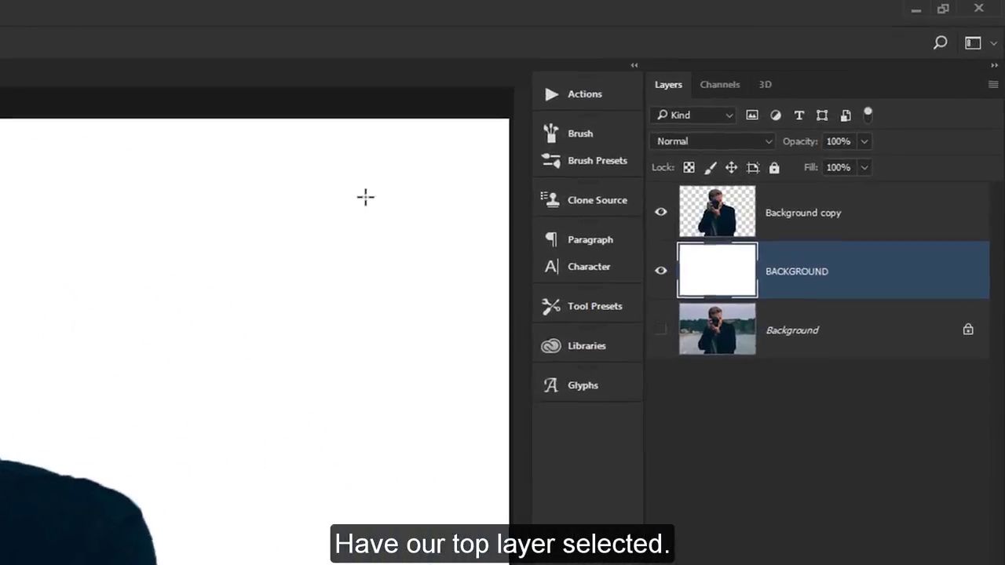
Step: Rename the Background copy layer with the cut-out man as EFFECT
{"action": "key", "text": "alt+bracketright"}
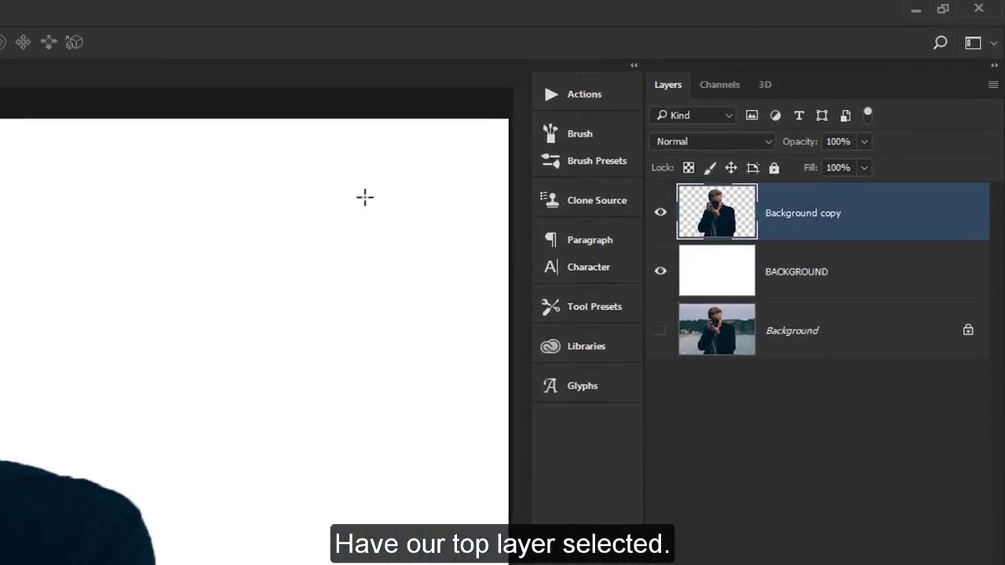
{"action": "double_click", "coordinate": [802, 214]}
{"action": "type", "text": "EFFECT"}
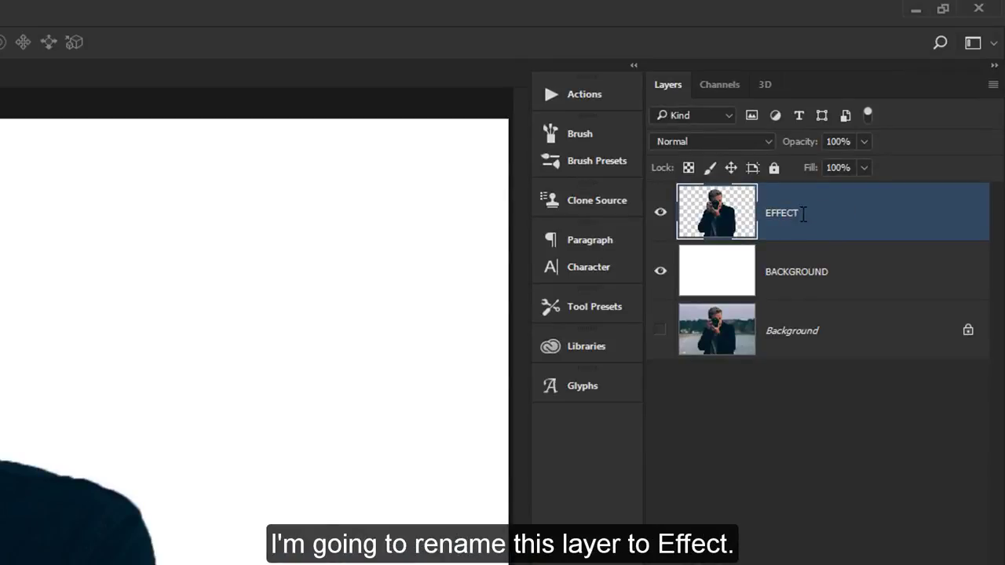
Step: Duplicate the EFFECT layer as a new layer named MAN
{"action": "right_click", "coordinate": [802, 216]}
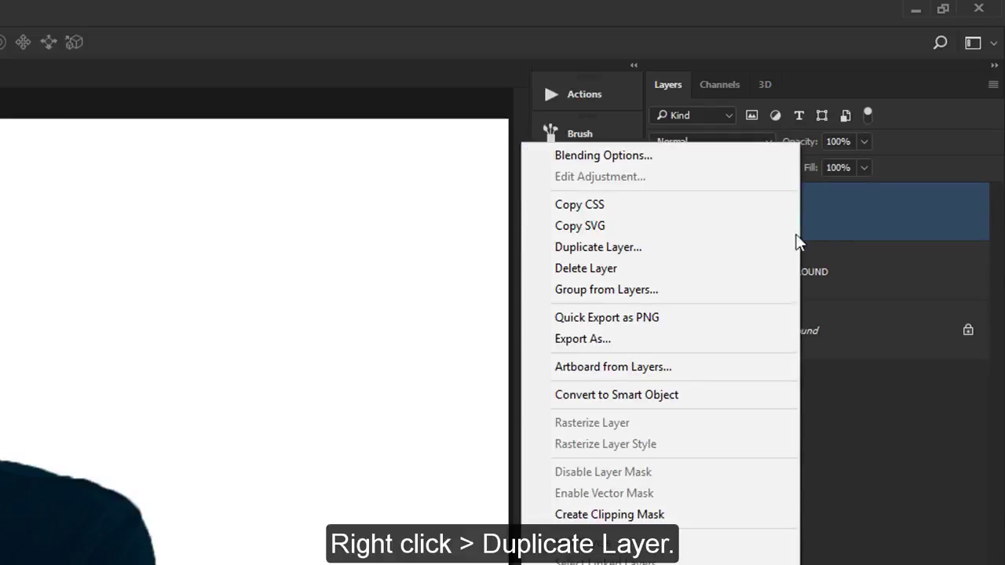
{"action": "left_click", "coordinate": [790, 248]}
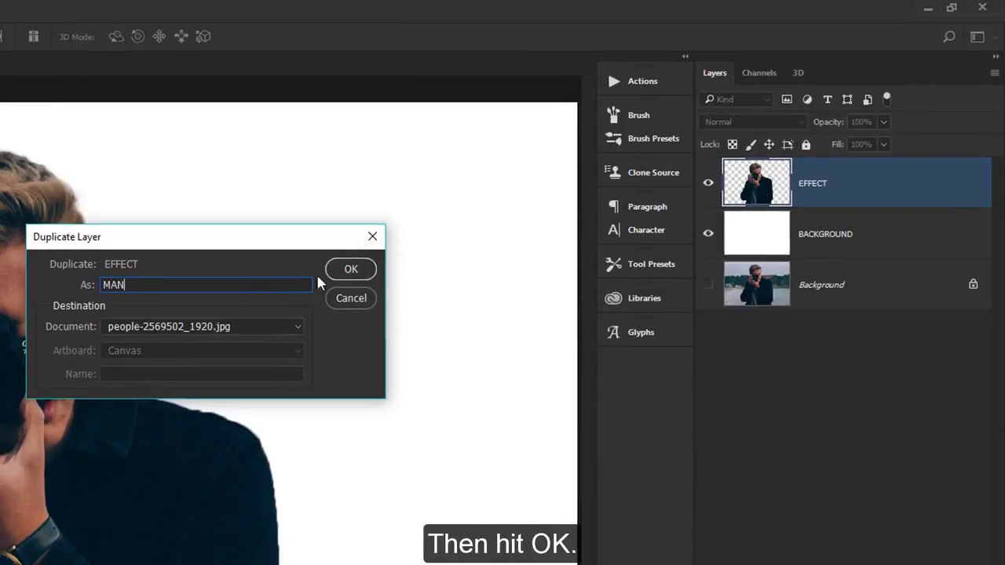
{"action": "left_click", "coordinate": [347, 265]}
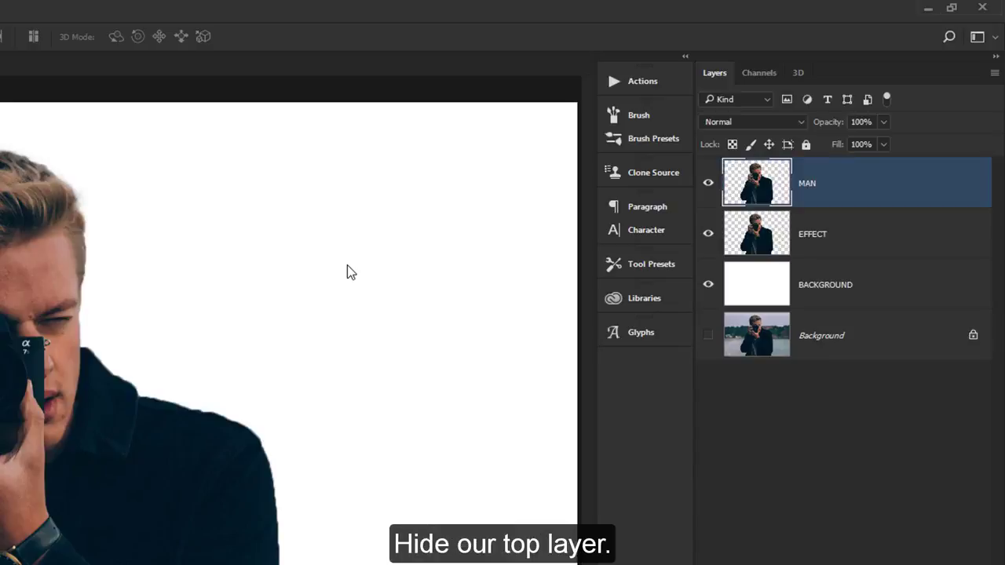
Step: With the MAN layer hidden, Liquify the EFFECT layer, warping the man's head, shoulder and arm outward to the canvas's right edge
{"action": "left_click", "coordinate": [812, 236]}
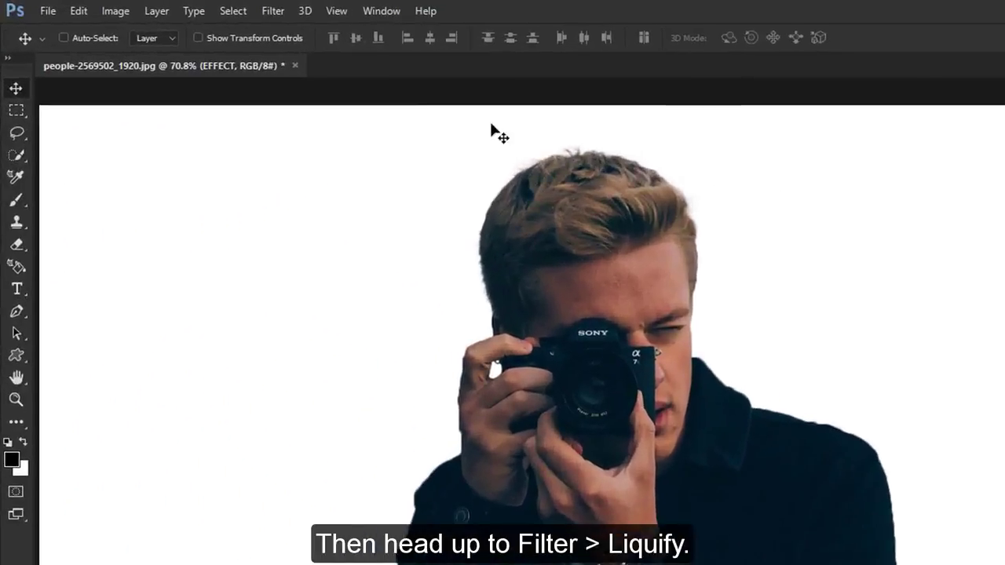
{"action": "left_click", "coordinate": [273, 11]}
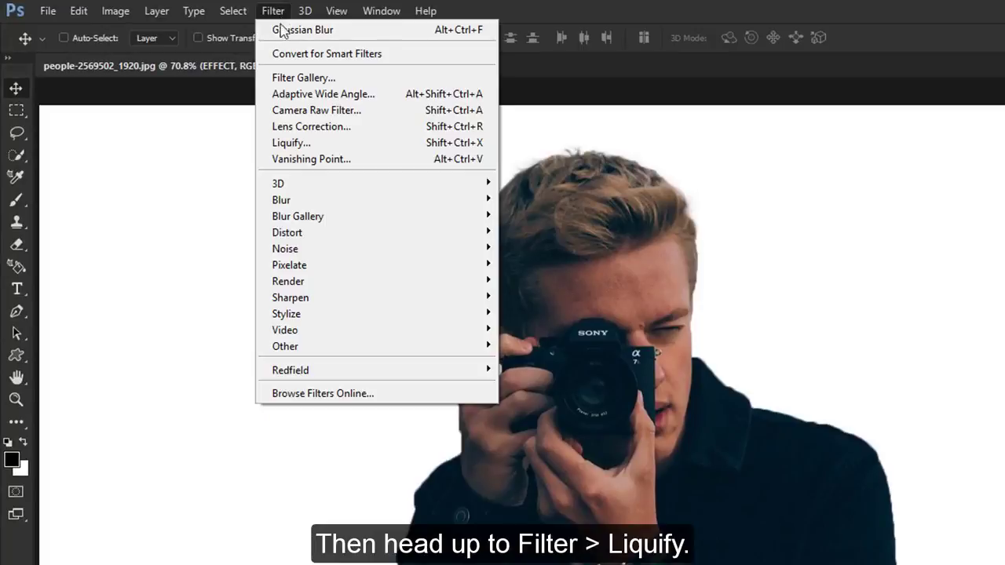
{"action": "left_click", "coordinate": [327, 149]}
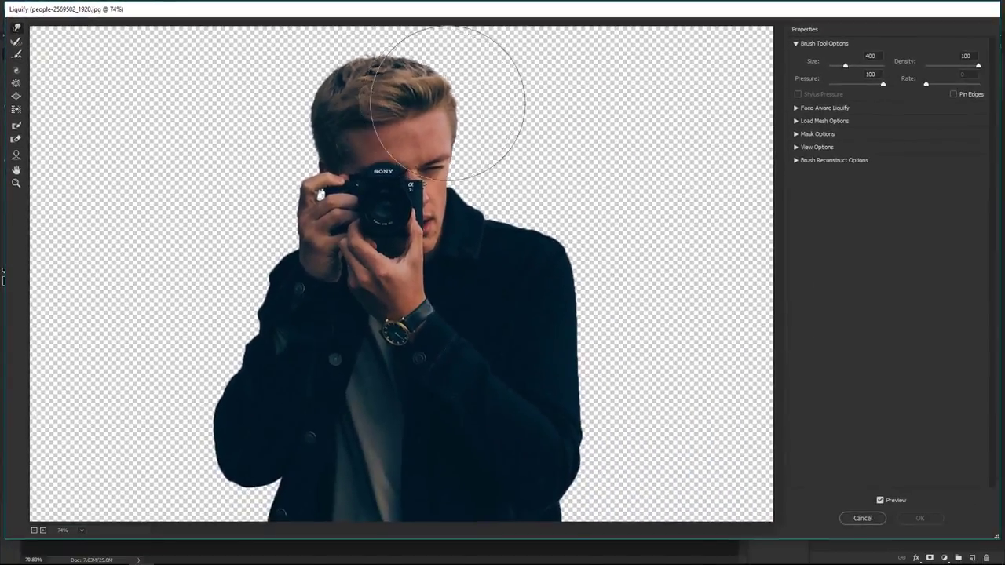
{"action": "left_click_drag", "start_coordinate": [448, 102], "coordinate": [594, 55]}
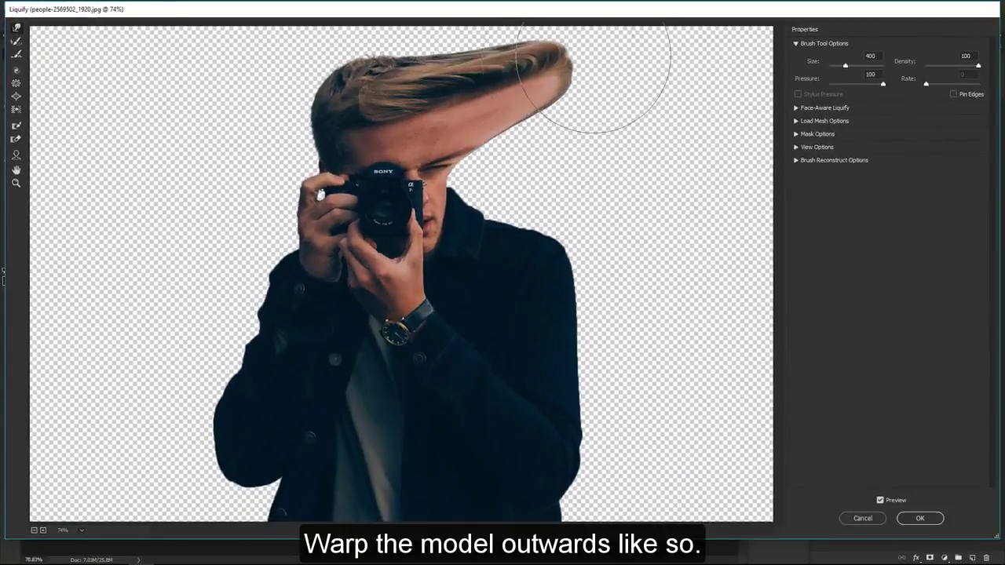
{"action": "mouse_move", "coordinate": [428, 58]}
{"action": "left_mouse_down"}
{"action": "mouse_move", "coordinate": [446, 31]}
{"action": "mouse_move", "coordinate": [512, 19]}
{"action": "left_mouse_up"}
{"action": "mouse_move", "coordinate": [440, 181]}
{"action": "left_mouse_down"}
{"action": "mouse_move", "coordinate": [617, 191]}
{"action": "mouse_move", "coordinate": [741, 100]}
{"action": "mouse_move", "coordinate": [677, 119]}
{"action": "left_mouse_up"}
{"action": "left_click_drag", "start_coordinate": [609, 99], "coordinate": [749, 59]}
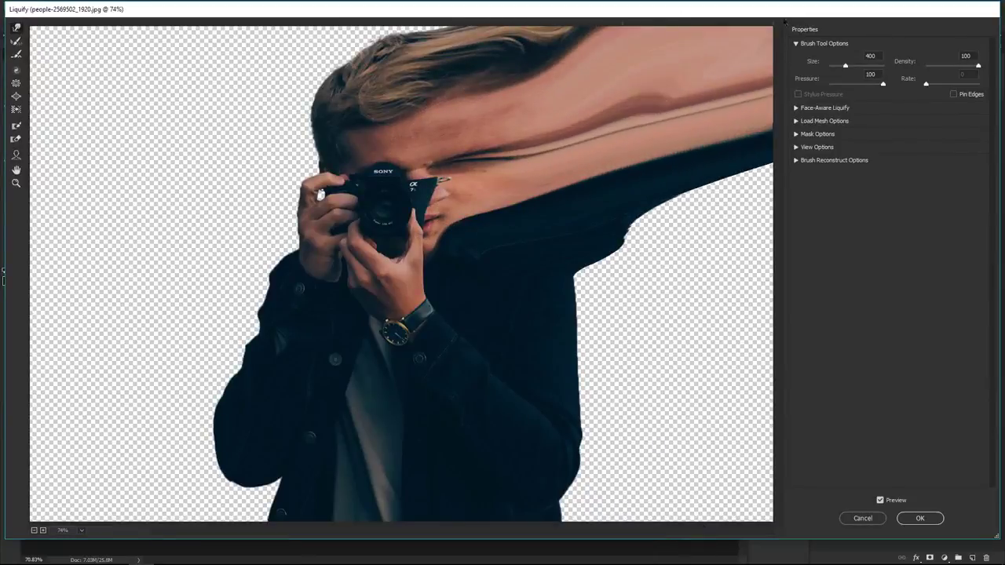
{"action": "left_click_drag", "start_coordinate": [609, 223], "coordinate": [765, 208]}
{"action": "left_click_drag", "start_coordinate": [542, 384], "coordinate": [812, 462]}
{"action": "left_click_drag", "start_coordinate": [651, 416], "coordinate": [773, 373]}
{"action": "left_click_drag", "start_coordinate": [631, 299], "coordinate": [838, 245]}
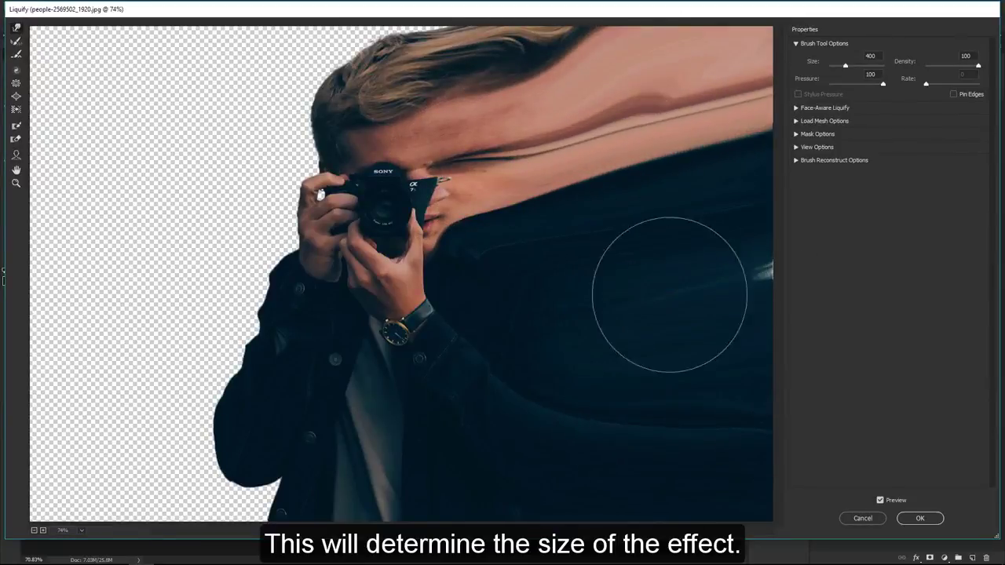
Step: Warp the man's hair, hand and sleeve outward until they cover the canvas's left side, and apply the Liquify filter
{"action": "mouse_move", "coordinate": [424, 70]}
{"action": "left_mouse_down"}
{"action": "mouse_move", "coordinate": [400, 49]}
{"action": "mouse_move", "coordinate": [61, 38]}
{"action": "left_mouse_up"}
{"action": "left_click_drag", "start_coordinate": [283, 184], "coordinate": [128, 138]}
{"action": "left_click_drag", "start_coordinate": [235, 155], "coordinate": [47, 126]}
{"action": "left_click_drag", "start_coordinate": [167, 110], "coordinate": [71, 68]}
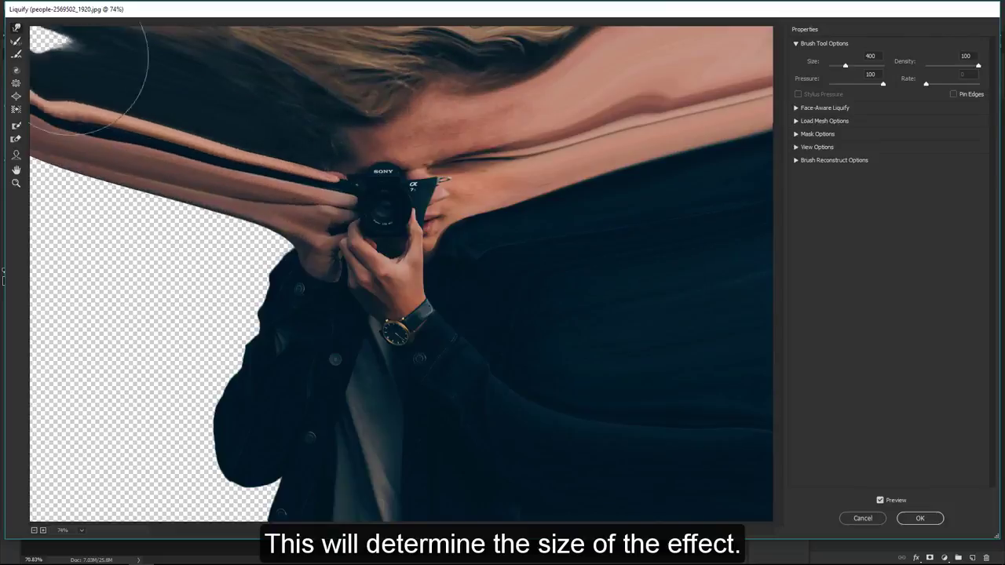
{"action": "left_click_drag", "start_coordinate": [259, 249], "coordinate": [83, 202]}
{"action": "left_click_drag", "start_coordinate": [198, 291], "coordinate": [47, 235]}
{"action": "left_click_drag", "start_coordinate": [205, 365], "coordinate": [58, 327]}
{"action": "left_click_drag", "start_coordinate": [144, 290], "coordinate": [31, 232]}
{"action": "left_click_drag", "start_coordinate": [146, 212], "coordinate": [22, 190]}
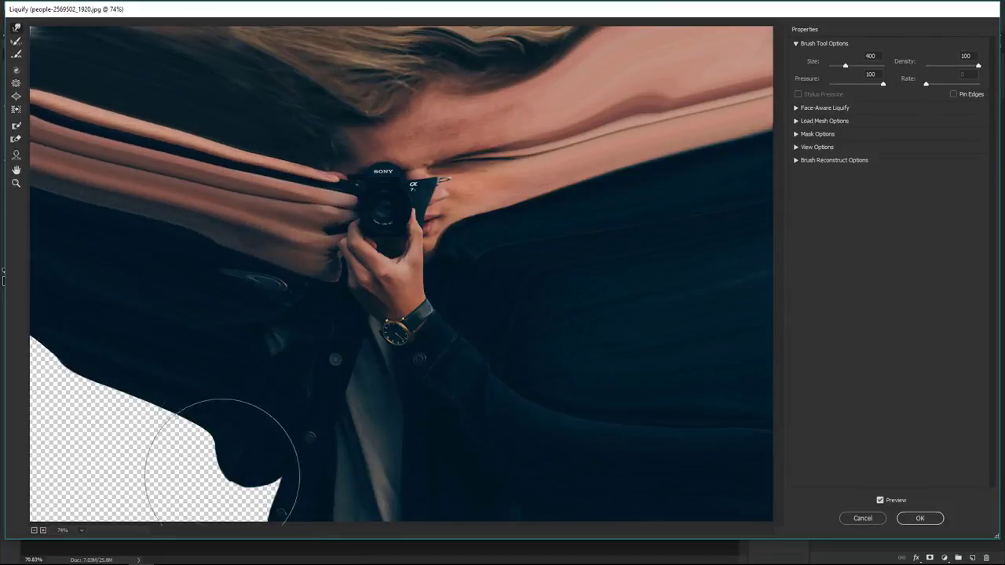
{"action": "mouse_move", "coordinate": [222, 476]}
{"action": "left_mouse_down"}
{"action": "mouse_move", "coordinate": [65, 474]}
{"action": "mouse_move", "coordinate": [2, 375]}
{"action": "left_mouse_up"}
{"action": "left_click_drag", "start_coordinate": [150, 502], "coordinate": [2, 519]}
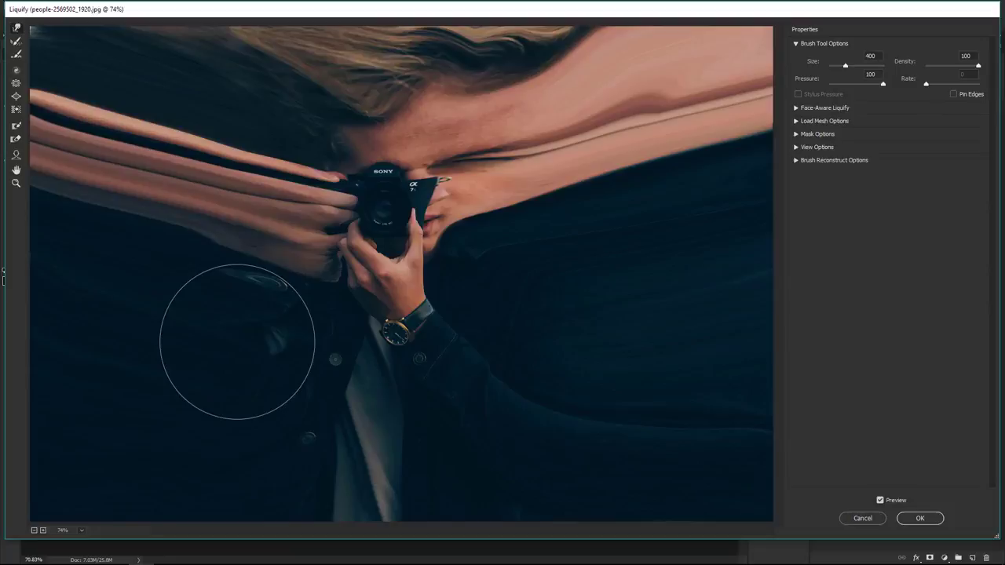
{"action": "left_click", "coordinate": [921, 519]}
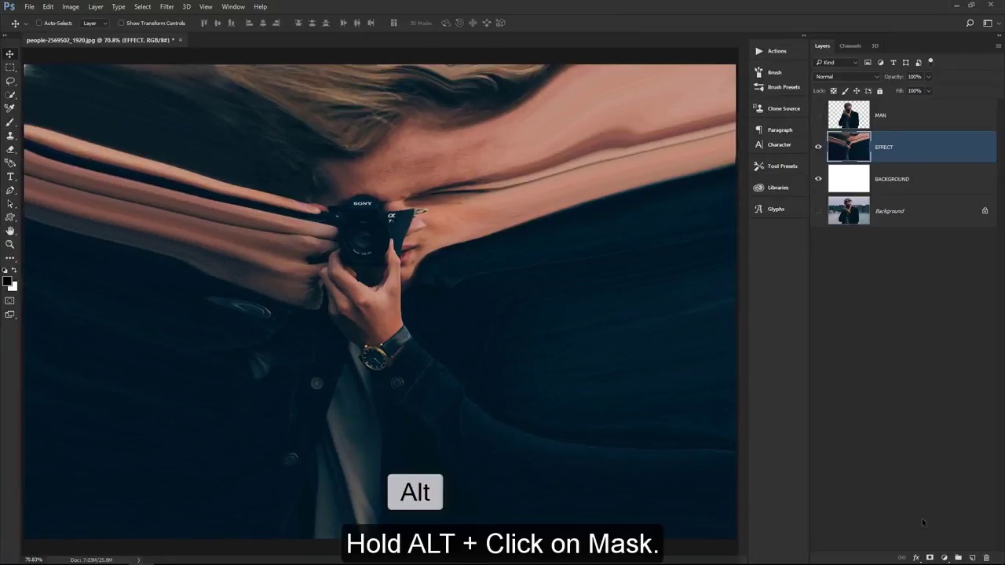
Step: Add a black hide-all layer mask to the EFFECT layer
{"action": "key", "text": "b"}
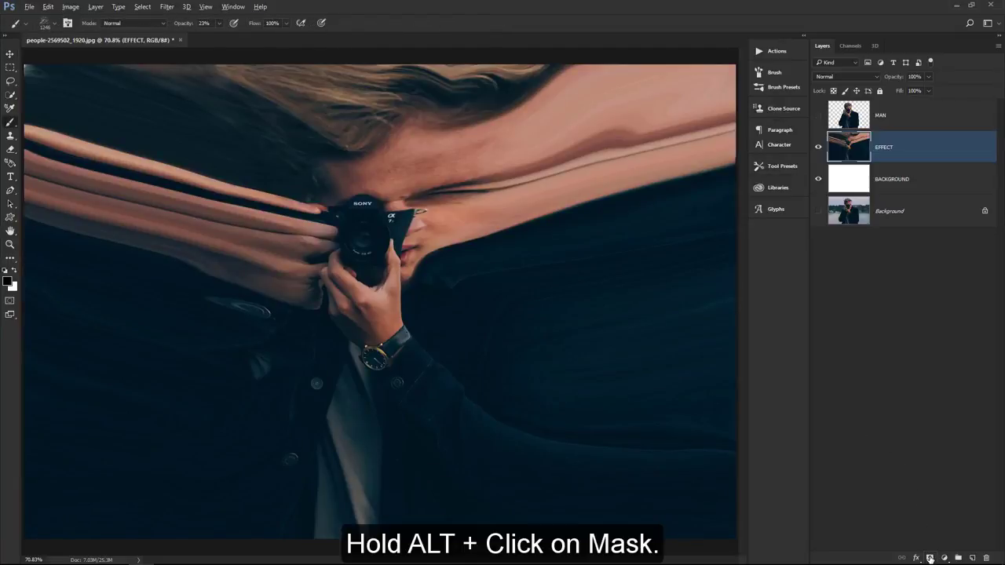
{"action": "left_click", "coordinate": [929, 558], "text": "alt"}
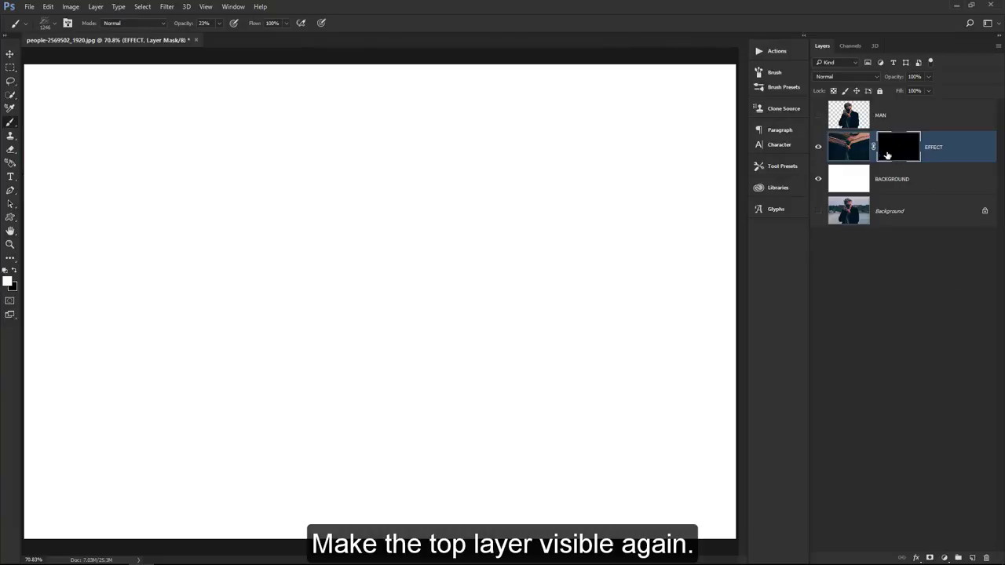
Step: Make the MAN layer visible again and add a reveal-all layer mask to it
{"action": "left_click", "coordinate": [819, 115]}
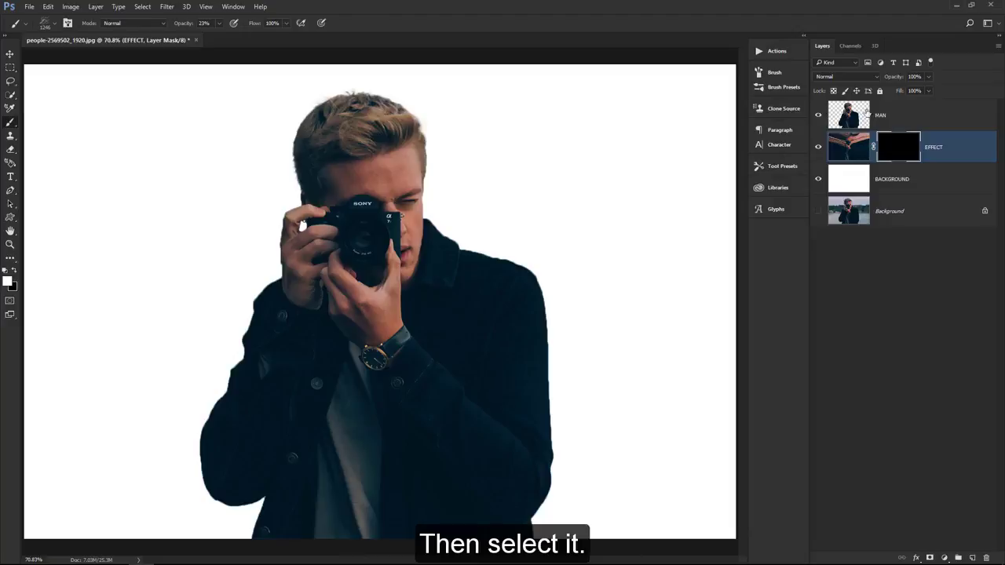
{"action": "left_click", "coordinate": [891, 117]}
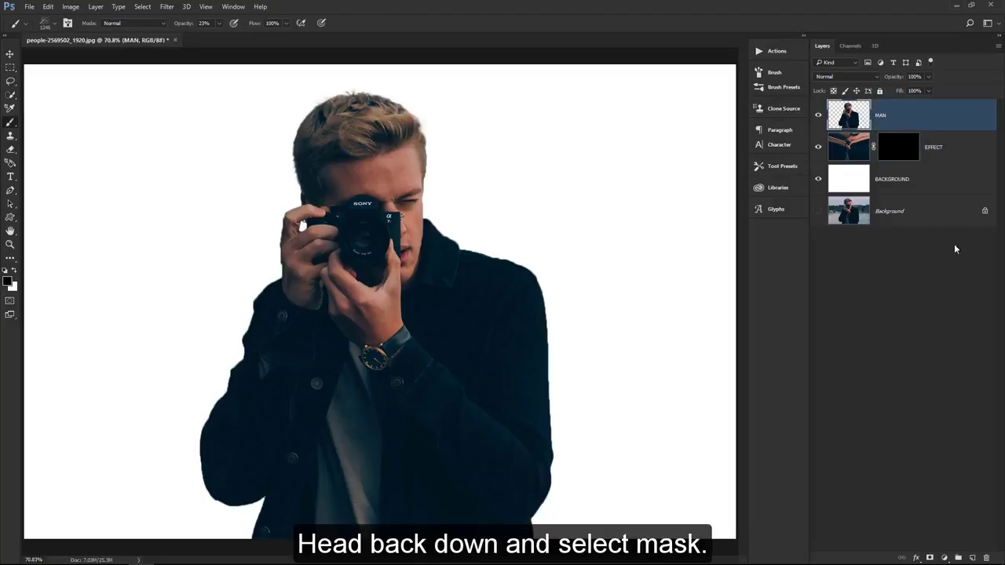
{"action": "left_click", "coordinate": [930, 558]}
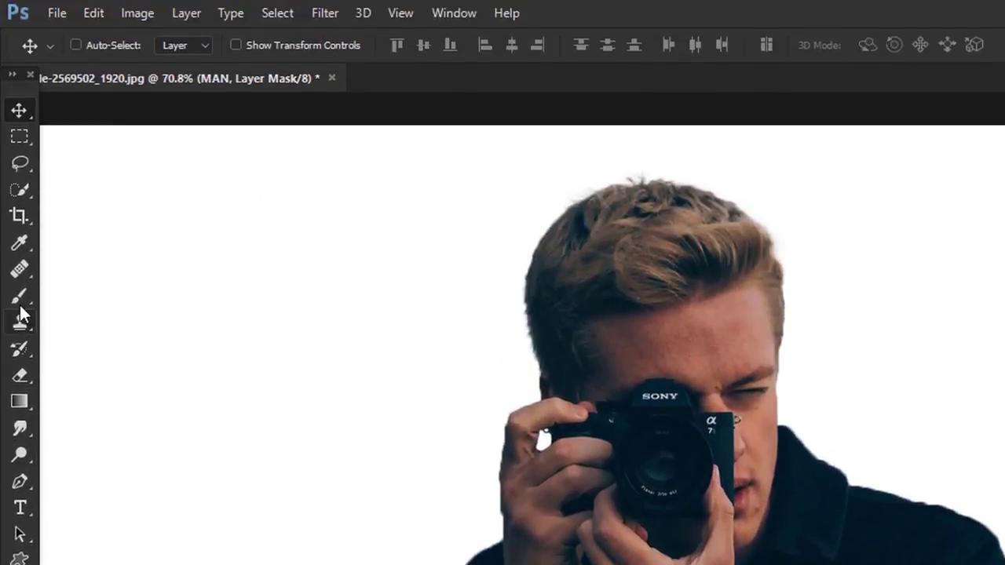
Step: Choose the Brush Tool with a 2500 px particle brush tip and open the detailed brush settings
{"action": "right_click", "coordinate": [19, 1]}
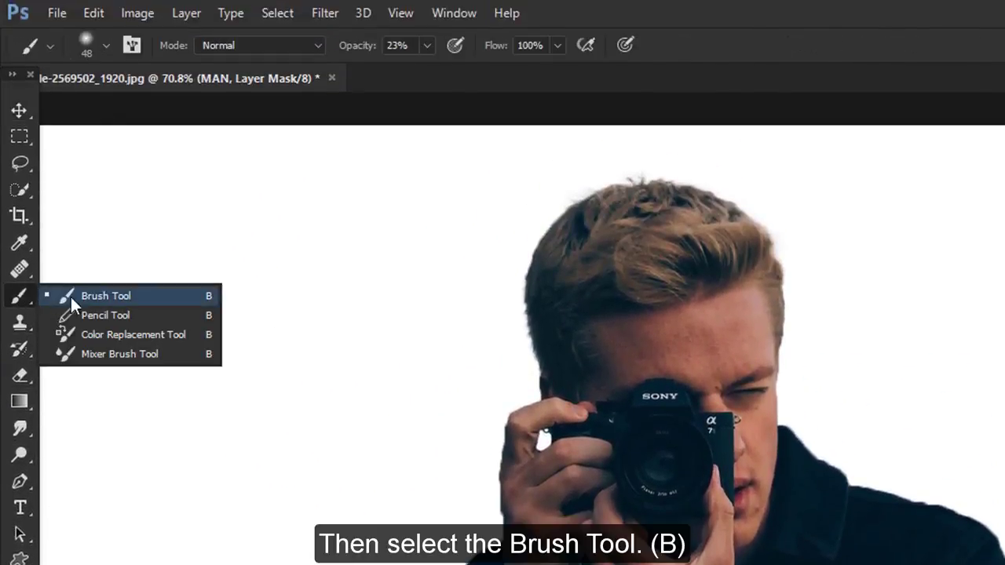
{"action": "left_click", "coordinate": [142, 294]}
{"action": "left_click", "coordinate": [105, 44]}
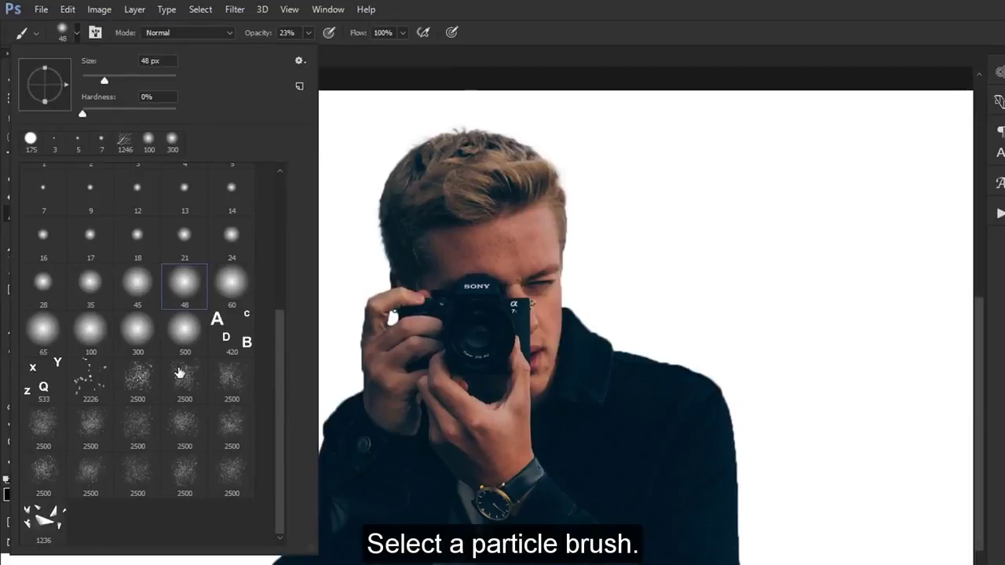
{"action": "double_click", "coordinate": [141, 382]}
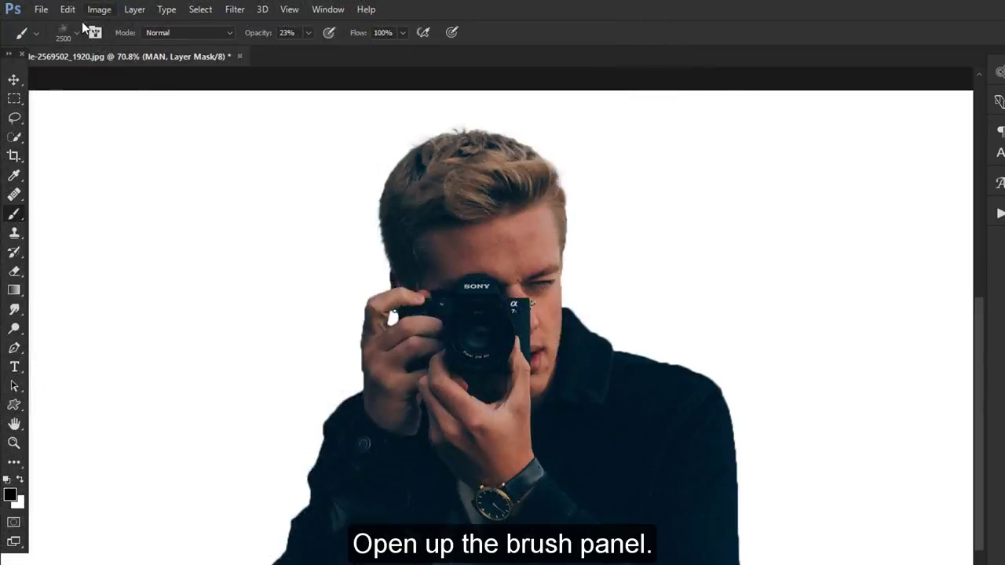
{"action": "left_click", "coordinate": [94, 37]}
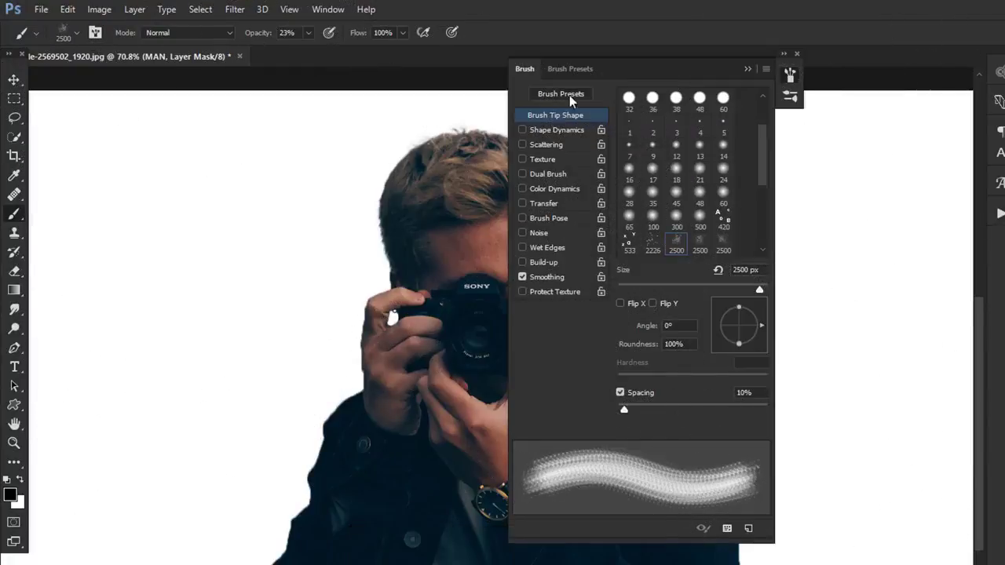
Step: Set the particle brush to 239 px at 100% opacity and mask out particles in the right side of the man's hair
{"action": "left_click_drag", "start_coordinate": [701, 66], "coordinate": [836, 65]}
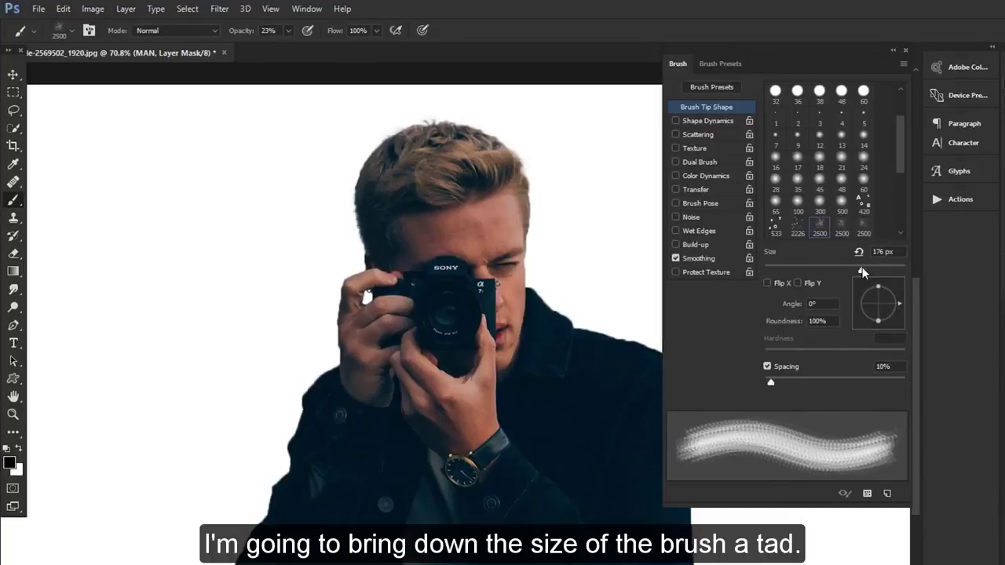
{"action": "left_click_drag", "start_coordinate": [874, 272], "coordinate": [875, 272]}
{"action": "key", "text": "0"}
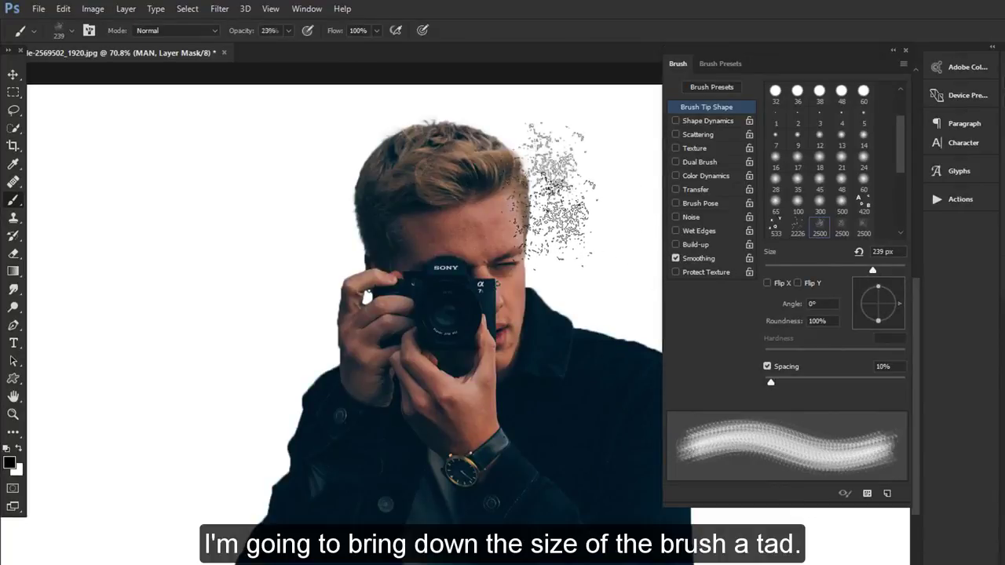
{"action": "left_click", "coordinate": [553, 185]}
{"action": "left_click", "coordinate": [489, 141]}
{"action": "left_click", "coordinate": [491, 142]}
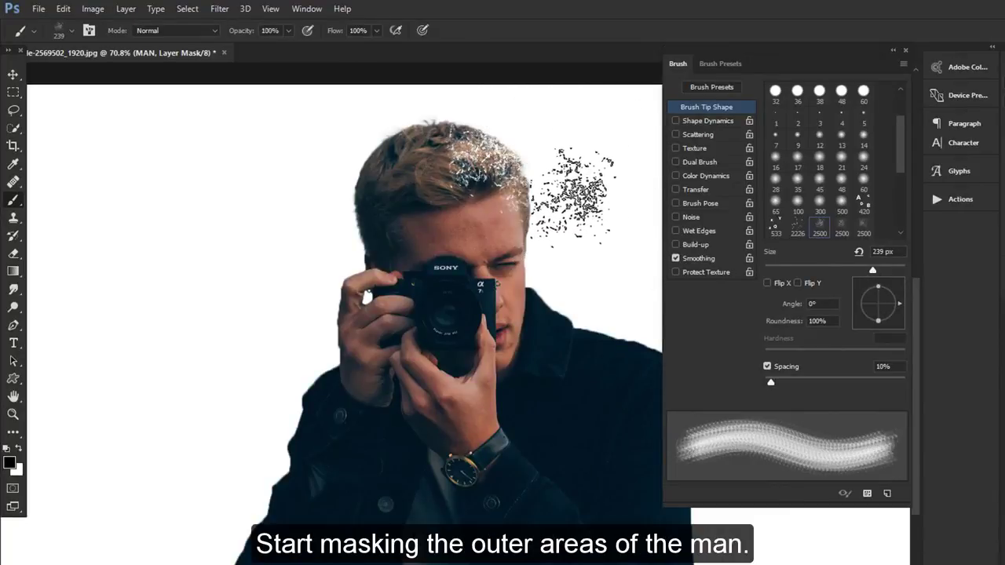
Step: Rotate the brush tip to 45° and mask the face's right edge, and the right shoulder with the brush at 700 px
{"action": "left_click", "coordinate": [893, 289]}
{"action": "left_click", "coordinate": [545, 250]}
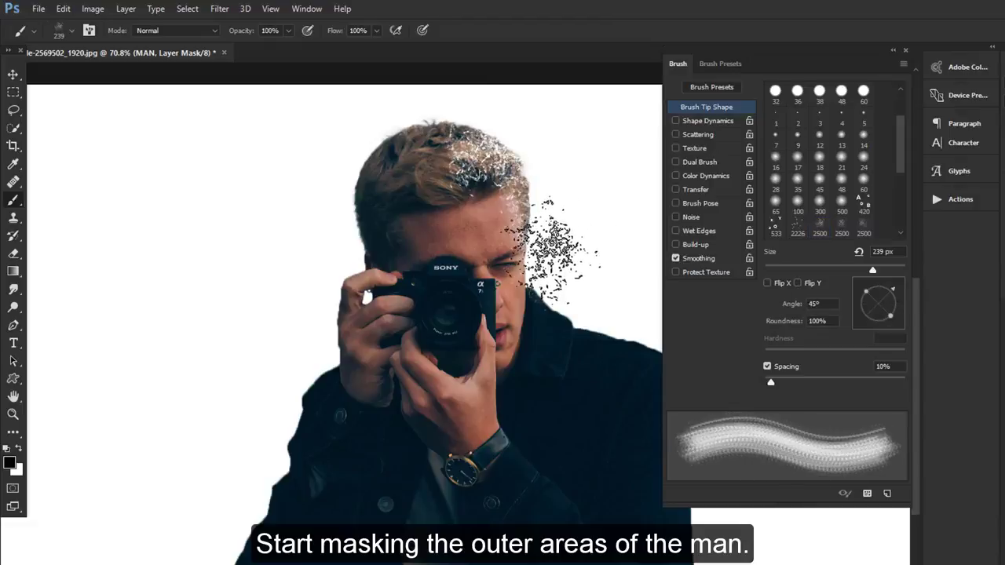
{"action": "left_click", "coordinate": [564, 300]}
{"action": "key", "text": "]"}
{"action": "key", "text": "]"}
{"action": "key", "text": "]"}
{"action": "key", "text": "]"}
{"action": "key", "text": "]"}
{"action": "key", "text": "]"}
{"action": "left_click", "coordinate": [620, 326]}
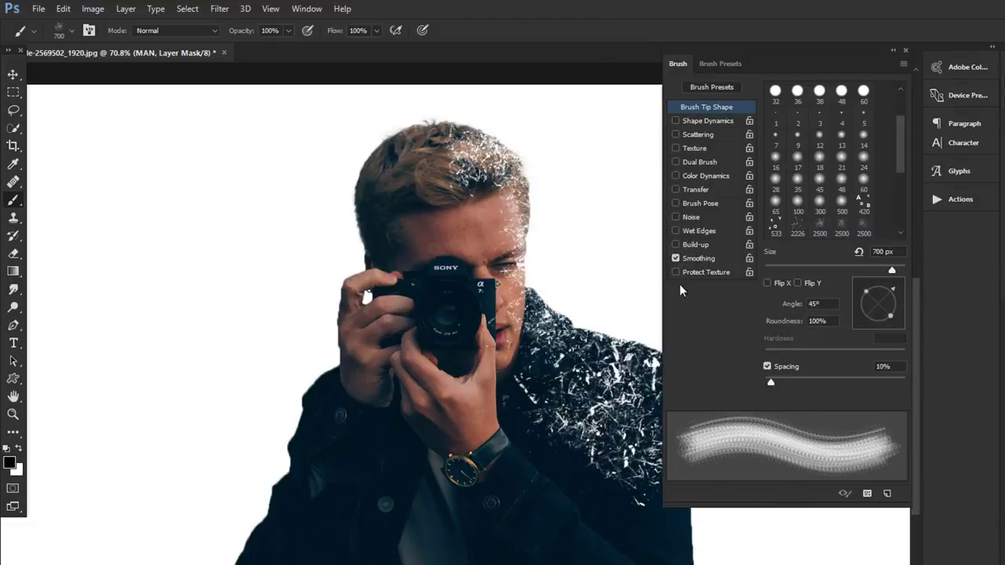
Step: Mask particles from the left side of the hair with a smaller brush, and from the left hand and sleeve at 600 and 400 px
{"action": "key", "text": "["}
{"action": "key", "text": "["}
{"action": "key", "text": "["}
{"action": "key", "text": "["}
{"action": "left_click", "coordinate": [434, 113]}
{"action": "left_click", "coordinate": [342, 190]}
{"action": "key", "text": "]"}
{"action": "key", "text": "]"}
{"action": "key", "text": "]"}
{"action": "left_click", "coordinate": [279, 387]}
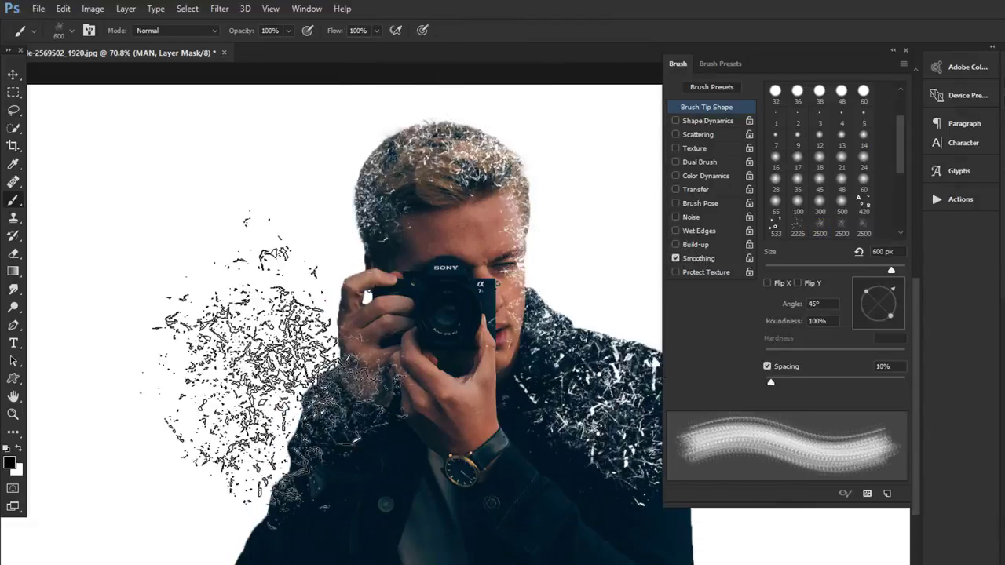
{"action": "key", "text": "["}
{"action": "key", "text": "bracketleft"}
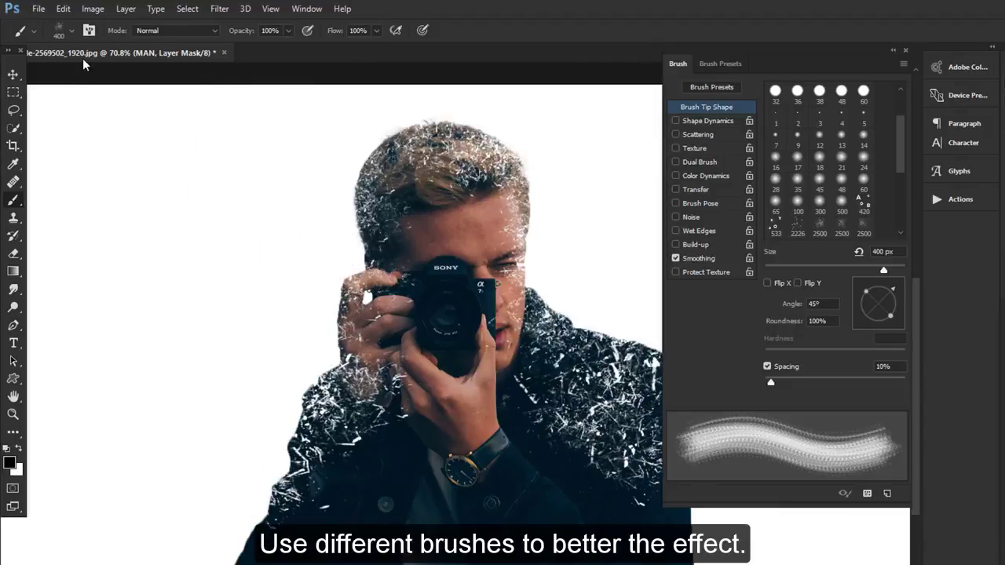
Step: Choose another 2500 px particle tip, size it from 198 up to 500 px, and mask the lower left sleeve
{"action": "left_click", "coordinate": [72, 32]}
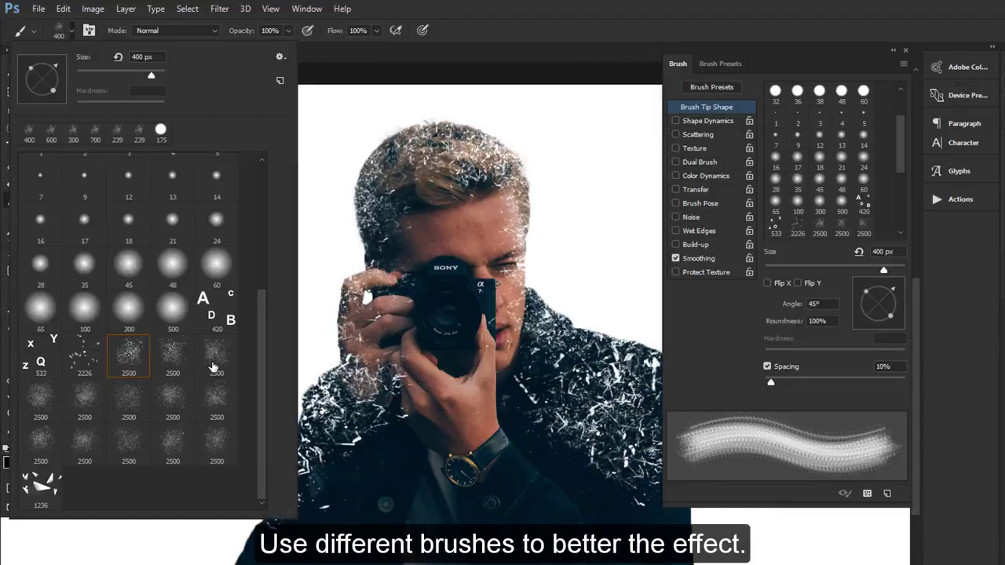
{"action": "double_click", "coordinate": [196, 367]}
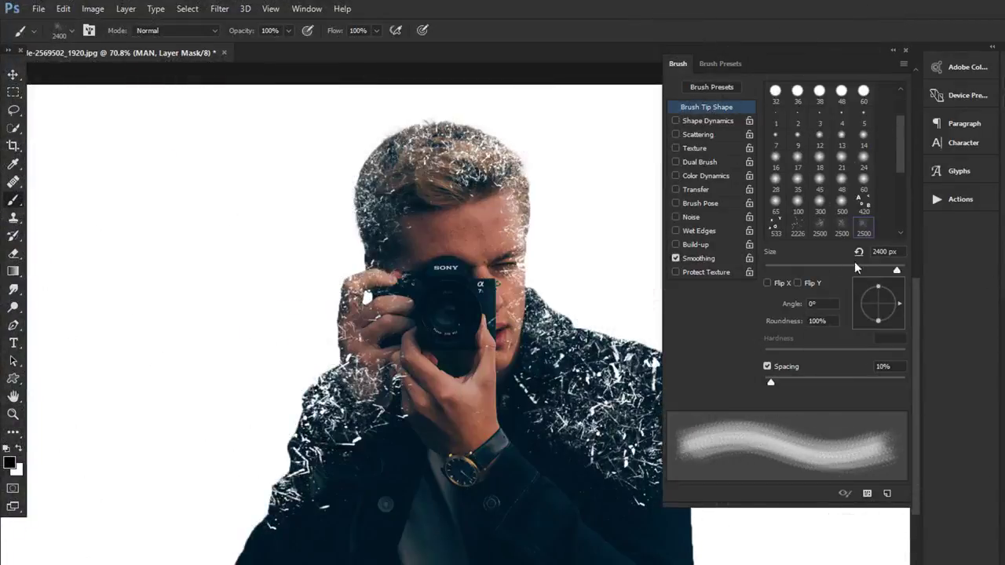
{"action": "left_click_drag", "start_coordinate": [896, 270], "coordinate": [895, 271]}
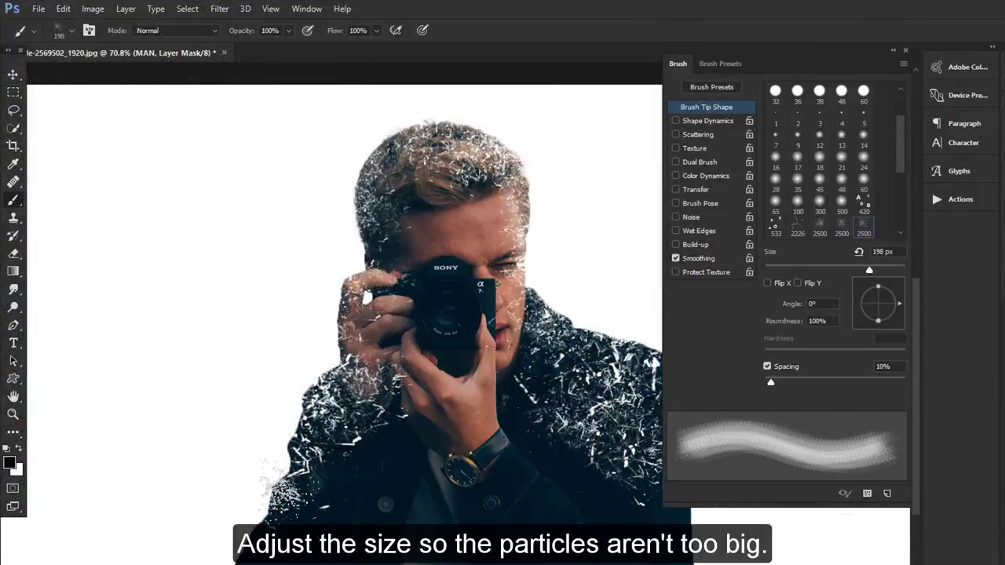
{"action": "key", "text": "bracketright"}
{"action": "key", "text": "bracketright"}
{"action": "key", "text": "bracketright"}
{"action": "key", "text": "bracketright"}
{"action": "key", "text": "bracketright"}
{"action": "key", "text": "bracketright"}
{"action": "key", "text": "bracketright"}
{"action": "key", "text": "bracketright"}
{"action": "key", "text": "bracketright"}
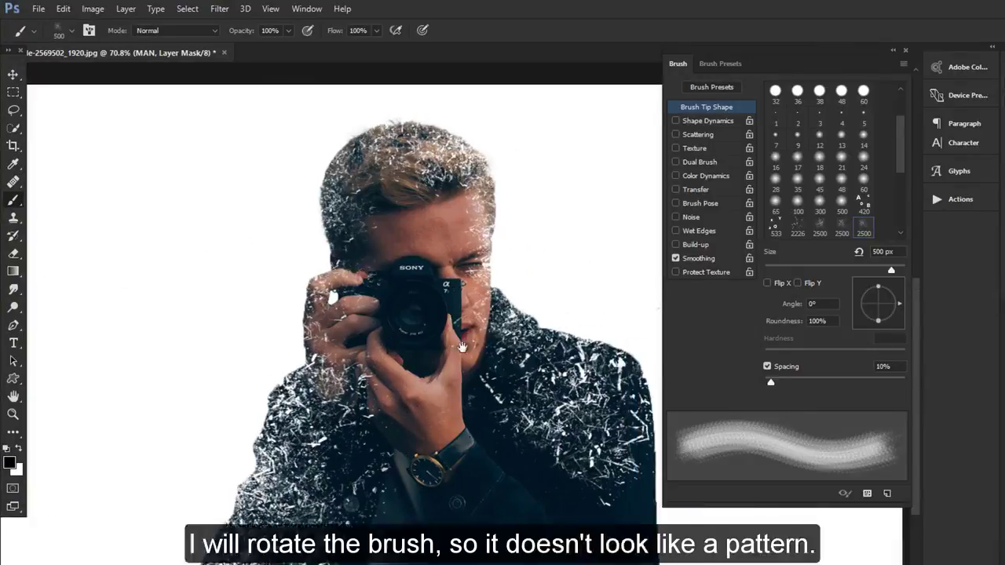
Step: Rotate the brush tip to -104° and mask the lower right sleeve, undoing the strokes that do not fit
{"action": "left_click_drag", "start_coordinate": [462, 347], "coordinate": [295, 302]}
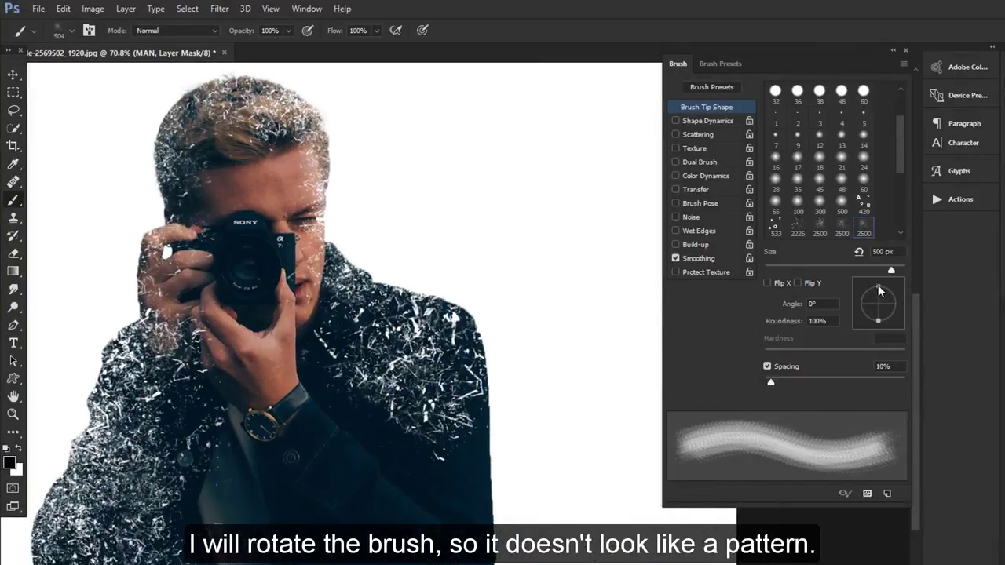
{"action": "mouse_move", "coordinate": [879, 297]}
{"action": "left_mouse_down"}
{"action": "mouse_move", "coordinate": [888, 289]}
{"action": "mouse_move", "coordinate": [868, 344]}
{"action": "left_mouse_up"}
{"action": "left_click", "coordinate": [581, 452]}
{"action": "key", "text": "ctrl+z"}
{"action": "left_click", "coordinate": [554, 451]}
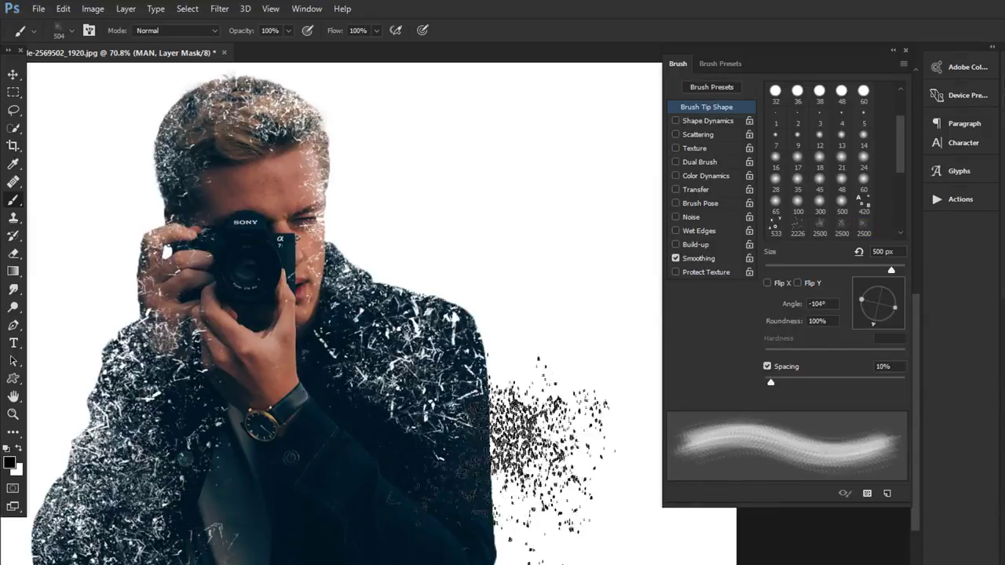
{"action": "key", "text": "ctrl+z"}
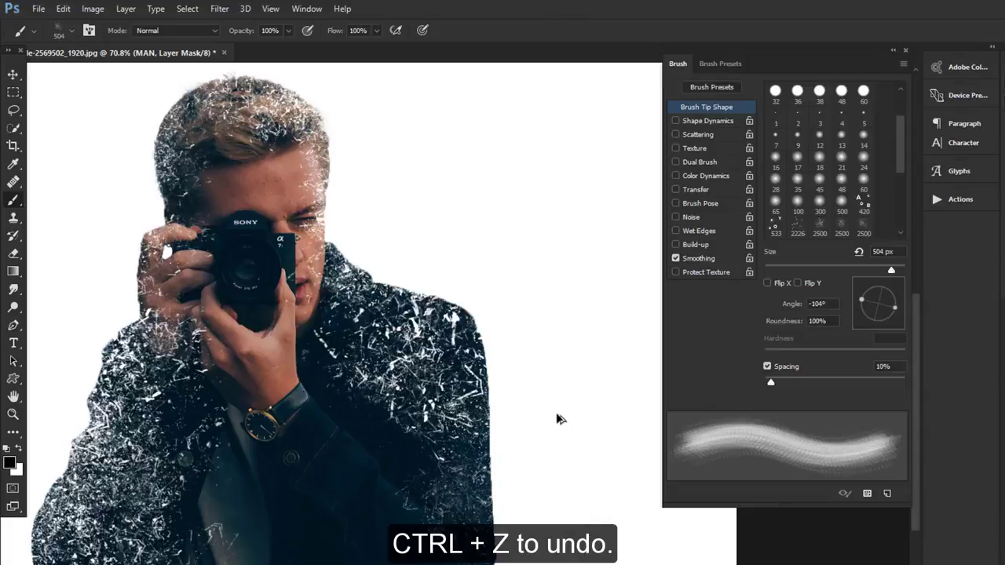
{"action": "left_click", "coordinate": [558, 419]}
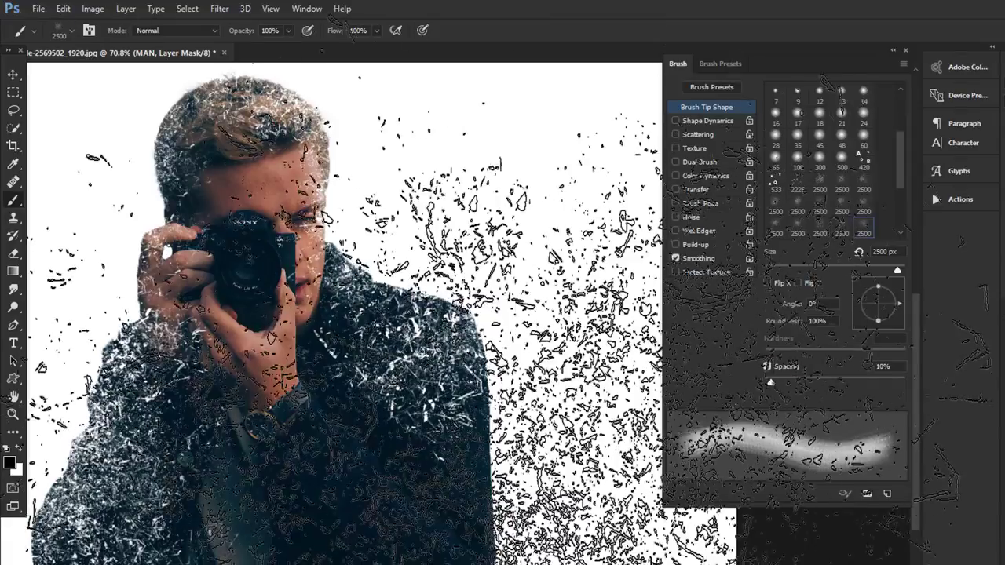
Step: Switch to another particle tip reduced to 300 px and mask the right shoulder's outer edge
{"action": "key", "text": "bracketleft"}
{"action": "key", "text": "bracketleft"}
{"action": "key", "text": "bracketleft"}
{"action": "key", "text": "bracketleft"}
{"action": "key", "text": "bracketleft"}
{"action": "key", "text": "bracketleft"}
{"action": "key", "text": "bracketleft"}
{"action": "key", "text": "bracketleft"}
{"action": "key", "text": "bracketleft"}
{"action": "key", "text": "bracketleft"}
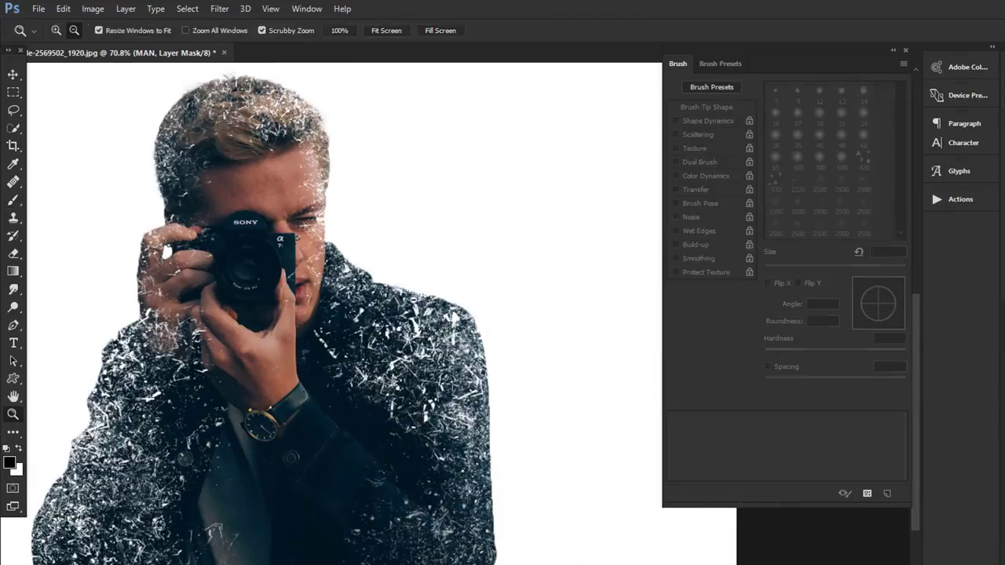
{"action": "left_click_drag", "start_coordinate": [396, 294], "coordinate": [463, 275]}
{"action": "key", "text": "bracketleft"}
{"action": "key", "text": "bracketleft"}
{"action": "key", "text": "bracketleft"}
{"action": "key", "text": "bracketright"}
{"action": "left_click_drag", "start_coordinate": [597, 346], "coordinate": [494, 209]}
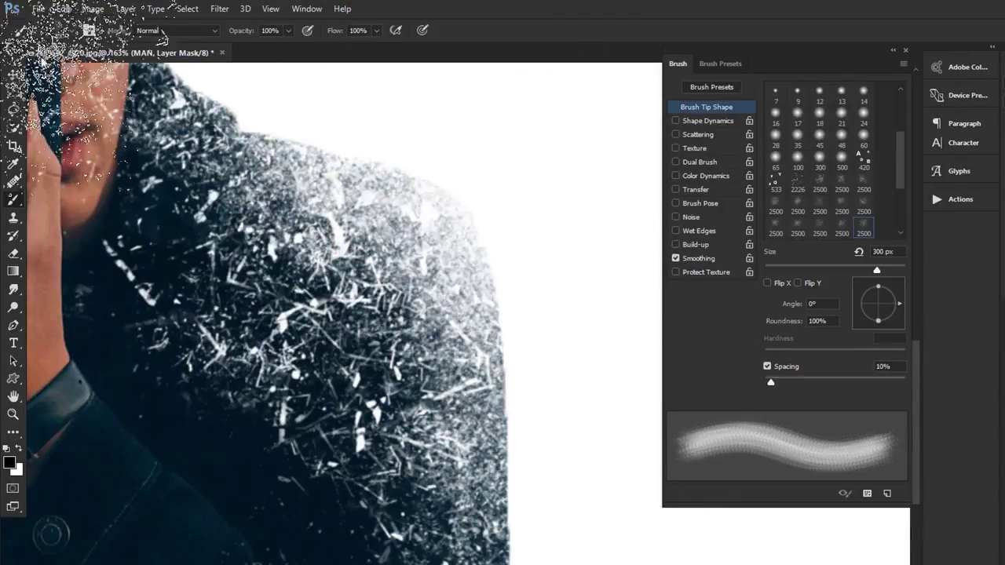
Step: Choose a different particle tip, set it to 400 px, and mask the jacket's outer edge below the right shoulder
{"action": "left_click", "coordinate": [71, 31]}
{"action": "double_click", "coordinate": [113, 358]}
{"action": "key", "text": "bracketleft"}
{"action": "key", "text": "bracketleft"}
{"action": "key", "text": "bracketleft"}
{"action": "key", "text": "bracketleft"}
{"action": "key", "text": "bracketleft"}
{"action": "key", "text": "bracketleft"}
{"action": "key", "text": "bracketleft"}
{"action": "key", "text": "bracketleft"}
{"action": "key", "text": "bracketleft"}
{"action": "key", "text": "bracketleft"}
{"action": "key", "text": "bracketleft"}
{"action": "key", "text": "bracketleft"}
{"action": "key", "text": "bracketright"}
{"action": "key", "text": "bracketright"}
{"action": "key", "text": "bracketright"}
{"action": "left_click_drag", "start_coordinate": [532, 440], "coordinate": [516, 235]}
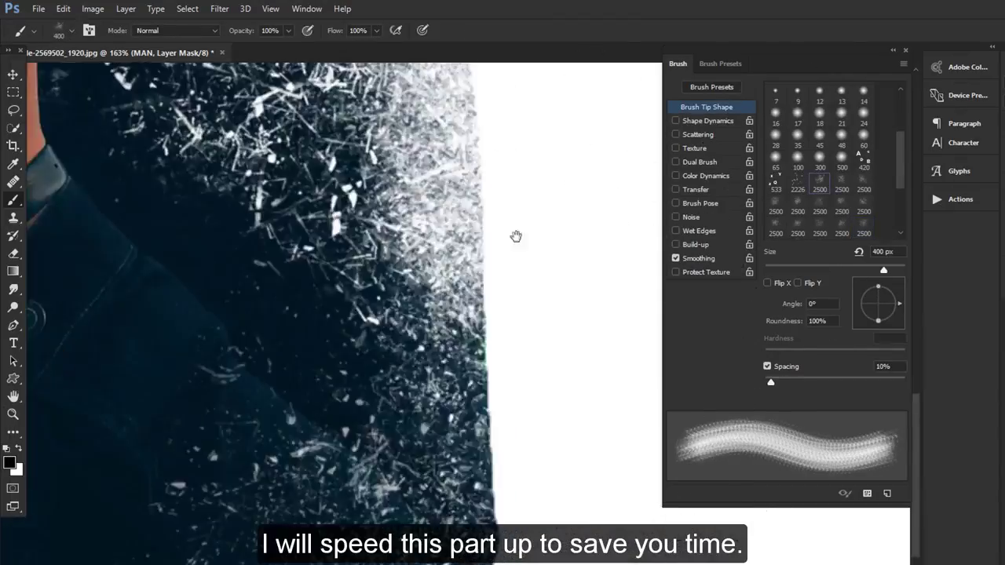
{"action": "left_click", "coordinate": [594, 362]}
Step: Mask the lower part of the right sleeve, rotating the brush tip to 79° at 396 px
{"action": "left_click_drag", "start_coordinate": [595, 415], "coordinate": [595, 173]}
{"action": "left_click", "coordinate": [478, 365]}
{"action": "left_click", "coordinate": [441, 384]}
{"action": "left_click_drag", "start_coordinate": [900, 303], "coordinate": [882, 282]}
{"action": "left_click", "coordinate": [534, 435]}
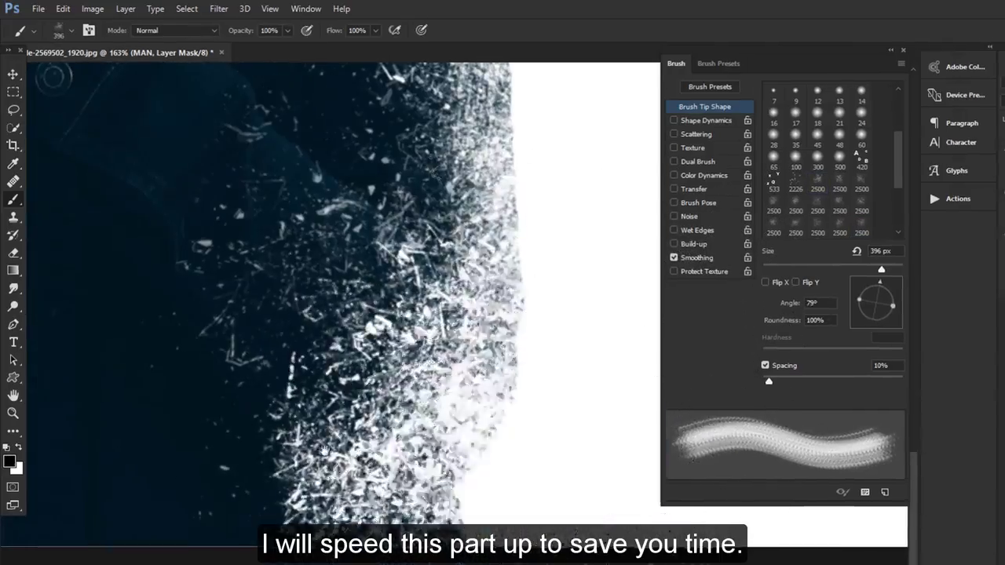
Step: Reduce the brush to 300 px and mask the outer edge of the left elbow
{"action": "left_click_drag", "start_coordinate": [157, 314], "coordinate": [581, 353]}
{"action": "key", "text": "bracketleft"}
{"action": "left_click", "coordinate": [200, 383]}
{"action": "left_click", "coordinate": [153, 235]}
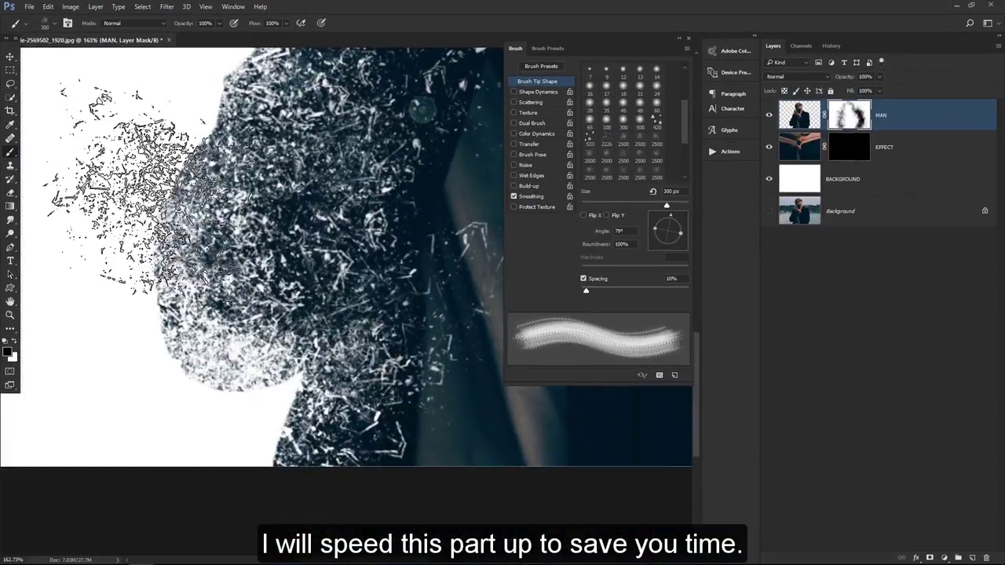
Step: Rotate the brush tip to -144° and mask the left sleeve's outer edge from the elbow up to the shoulder
{"action": "left_click_drag", "start_coordinate": [236, 196], "coordinate": [224, 318]}
{"action": "left_click_drag", "start_coordinate": [672, 215], "coordinate": [654, 240]}
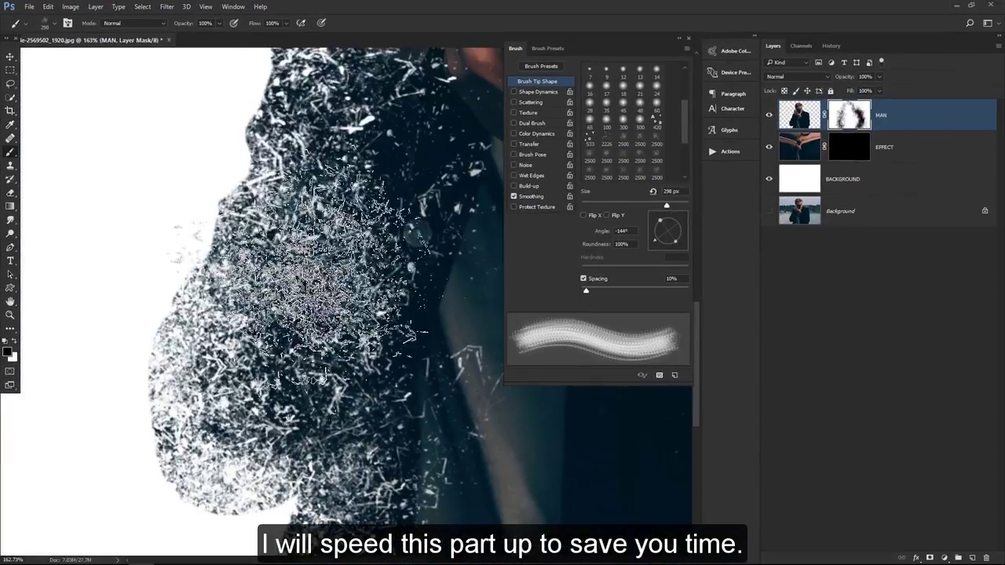
{"action": "left_click", "coordinate": [196, 243]}
{"action": "left_click_drag", "start_coordinate": [314, 205], "coordinate": [281, 318]}
{"action": "left_click", "coordinate": [185, 168]}
{"action": "left_click_drag", "start_coordinate": [235, 86], "coordinate": [240, 369]}
{"action": "left_click", "coordinate": [219, 267]}
Step: Reduce the brush to 200 px and mask the outer edges of the left hand and hair, varying the brush size
{"action": "key", "text": "bracketleft"}
{"action": "left_click", "coordinate": [255, 252]}
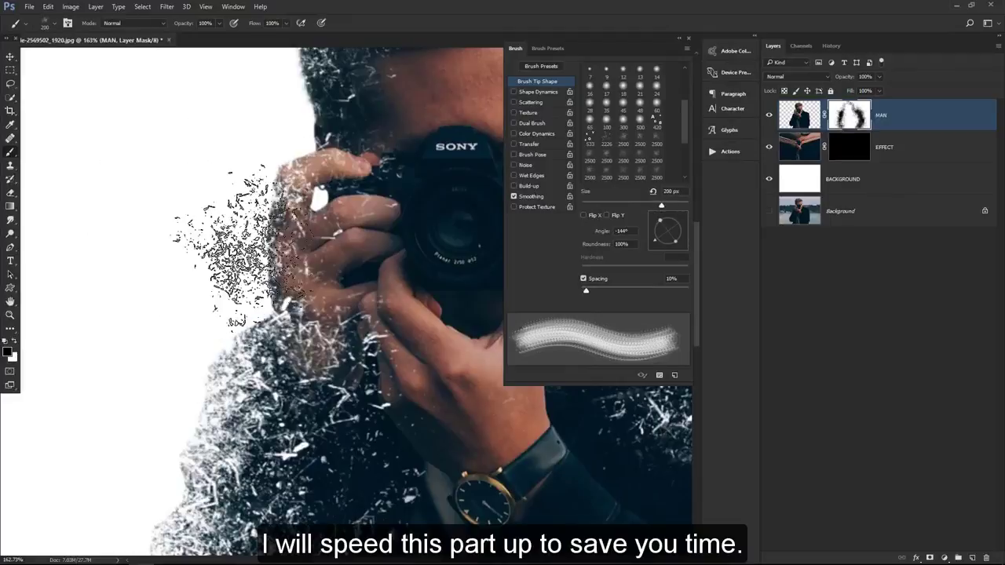
{"action": "left_click_drag", "start_coordinate": [279, 96], "coordinate": [236, 206]}
{"action": "key", "text": "bracketright"}
{"action": "key", "text": "bracketright"}
{"action": "left_click", "coordinate": [227, 169]}
{"action": "key", "text": "bracketleft"}
{"action": "key", "text": "bracketleft"}
{"action": "key", "text": "bracketleft"}
{"action": "key", "text": "bracketleft"}
{"action": "left_click", "coordinate": [260, 165]}
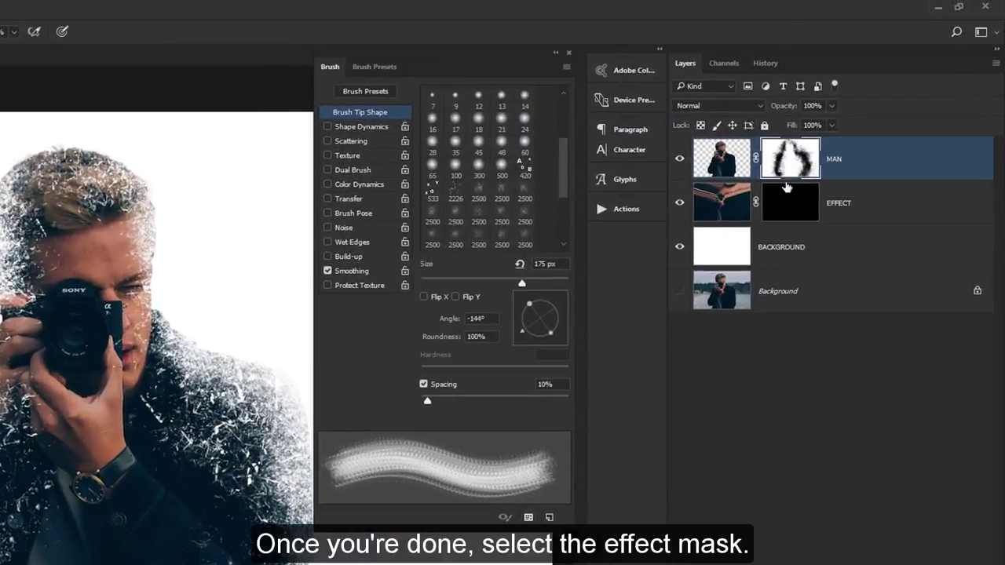
Step: On the EFFECT layer's mask, reveal scattered particles around the man in white with another particle brush, enlarging it to 900 px
{"action": "left_click", "coordinate": [789, 203]}
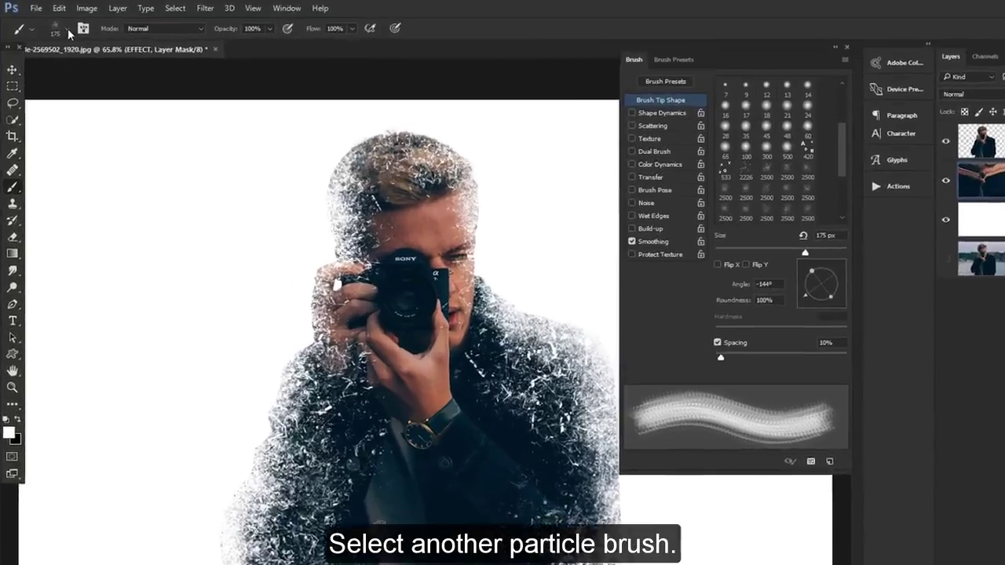
{"action": "left_click", "coordinate": [52, 24]}
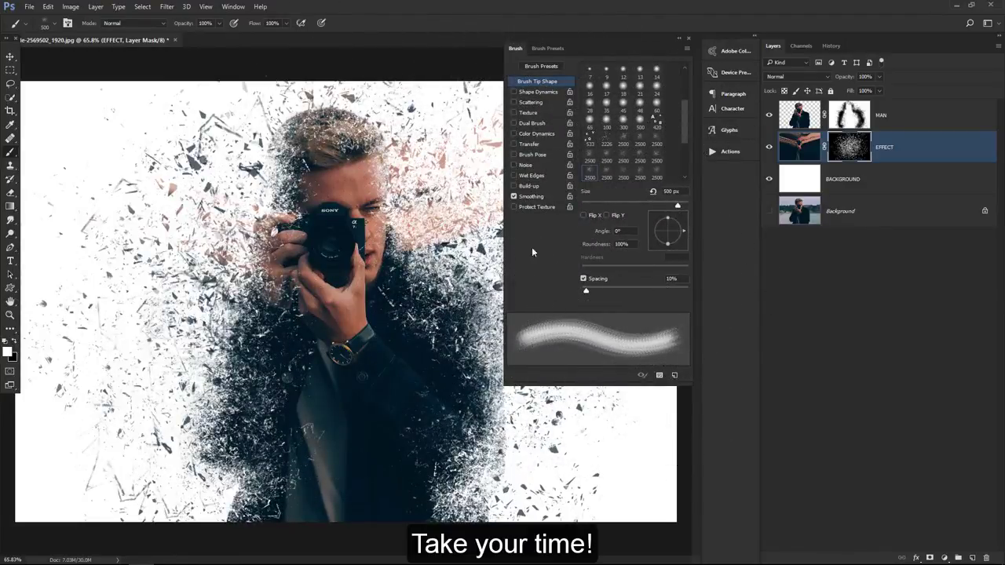
{"action": "left_click", "coordinate": [689, 38]}
{"action": "key", "text": "]"}
{"action": "key", "text": "]"}
{"action": "key", "text": "]"}
{"action": "key", "text": "]"}
{"action": "left_click", "coordinate": [175, 439]}
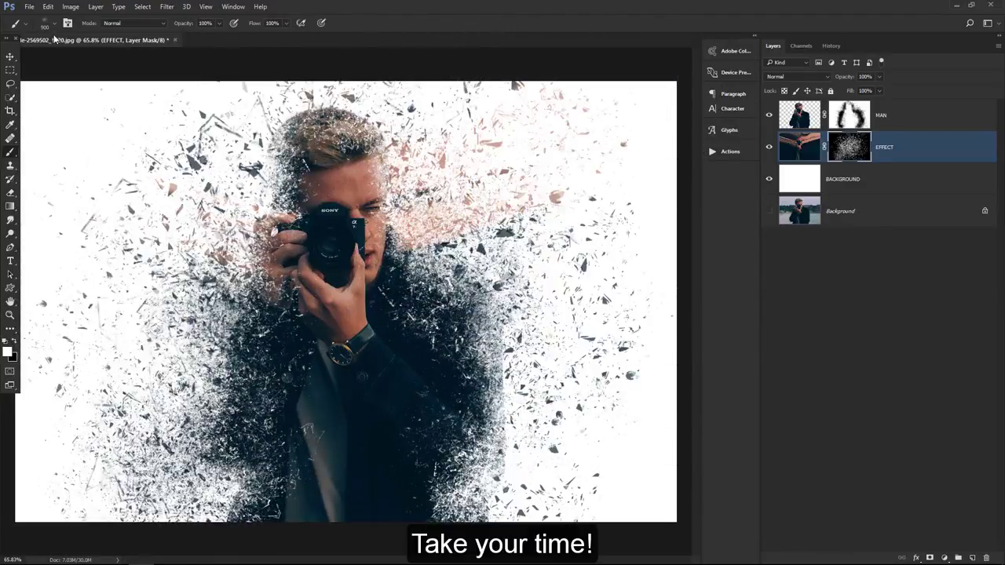
Step: Choose a different particle tip, reduce it to 900 px and smaller, and reveal more particles on both sides of the man
{"action": "right_click", "coordinate": [128, 292]}
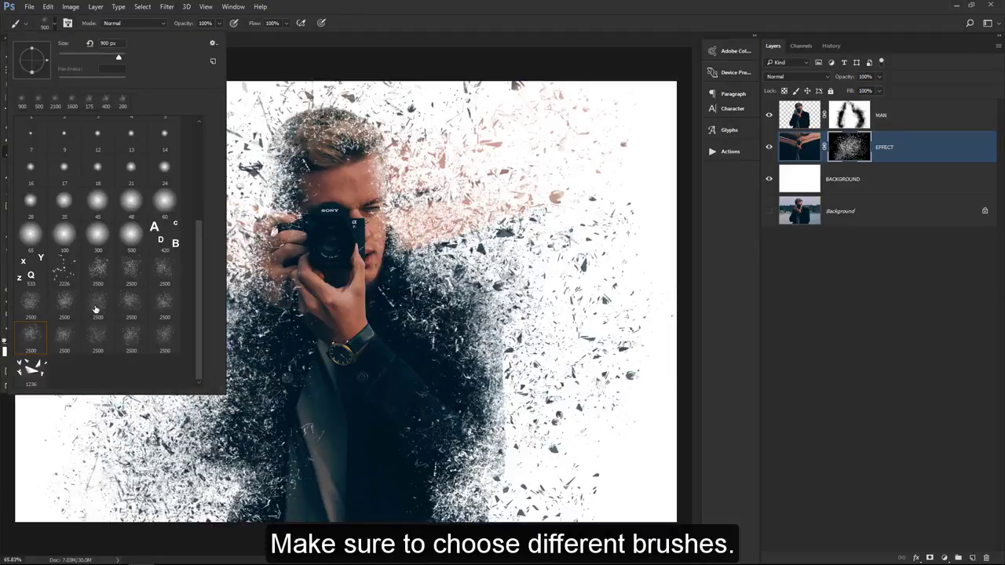
{"action": "double_click", "coordinate": [95, 306]}
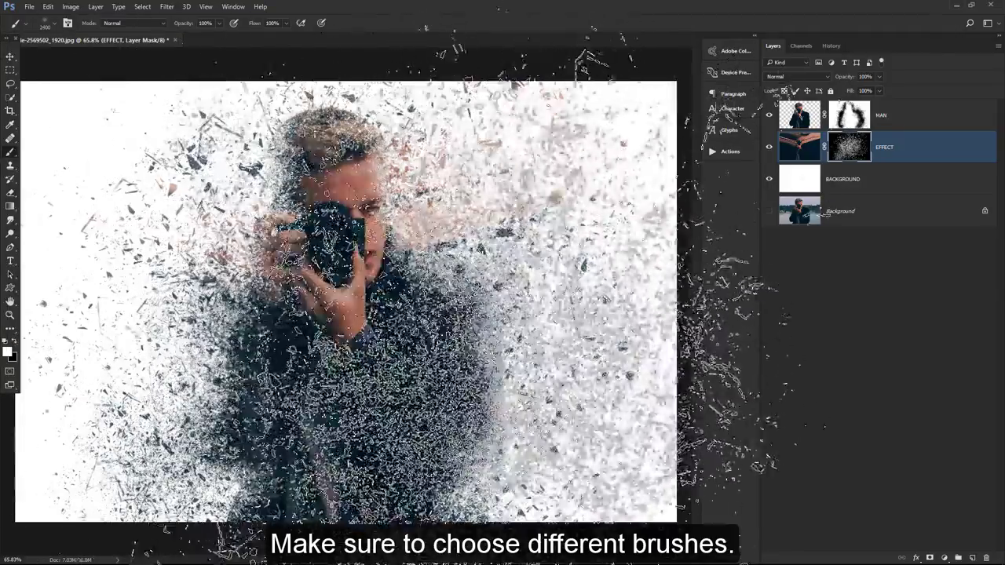
{"action": "key", "text": "["}
{"action": "key", "text": "["}
{"action": "key", "text": "["}
{"action": "key", "text": "["}
{"action": "key", "text": "["}
{"action": "key", "text": "["}
{"action": "key", "text": "["}
{"action": "key", "text": "["}
{"action": "left_click", "coordinate": [464, 283]}
{"action": "left_click", "coordinate": [252, 234]}
{"action": "left_click", "coordinate": [233, 341]}
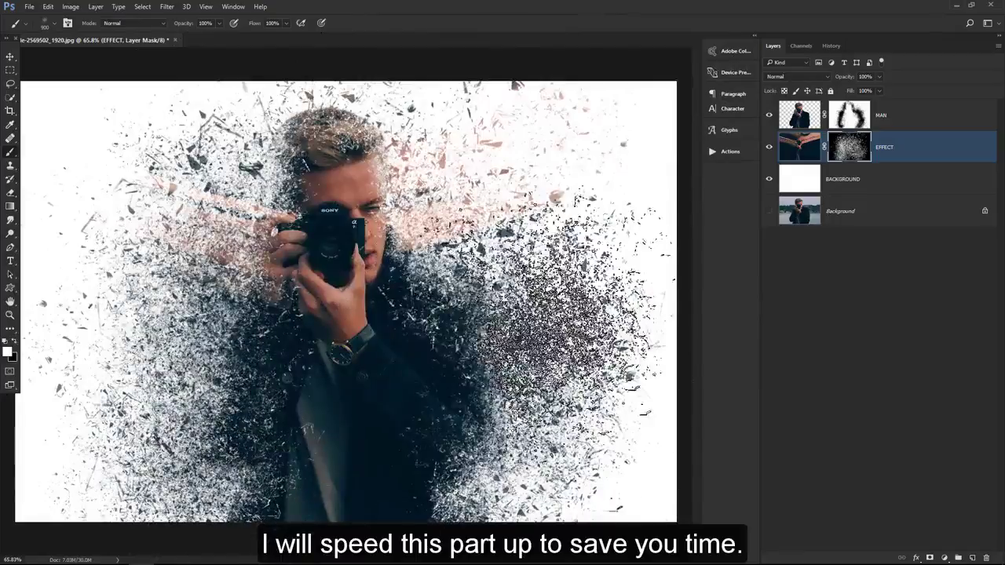
{"action": "left_click", "coordinate": [430, 174]}
{"action": "key", "text": "["}
{"action": "key", "text": "["}
{"action": "key", "text": "["}
{"action": "key", "text": "["}
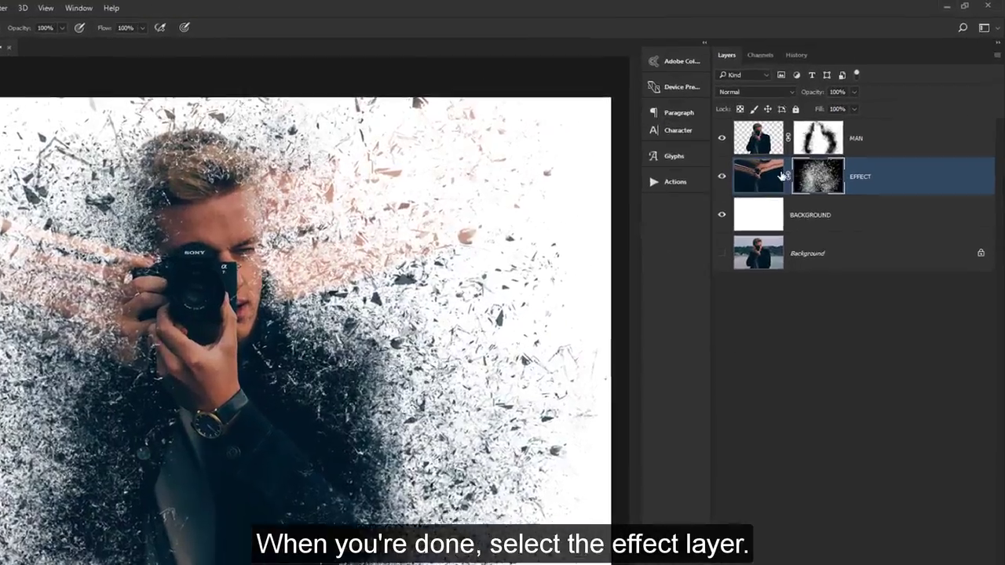
Step: Blend the particle colors on the EFFECT layer's image using the Mixer Brush Tool at 25% wet, 42% load, 100% mix and 100% flow
{"action": "left_click", "coordinate": [775, 175]}
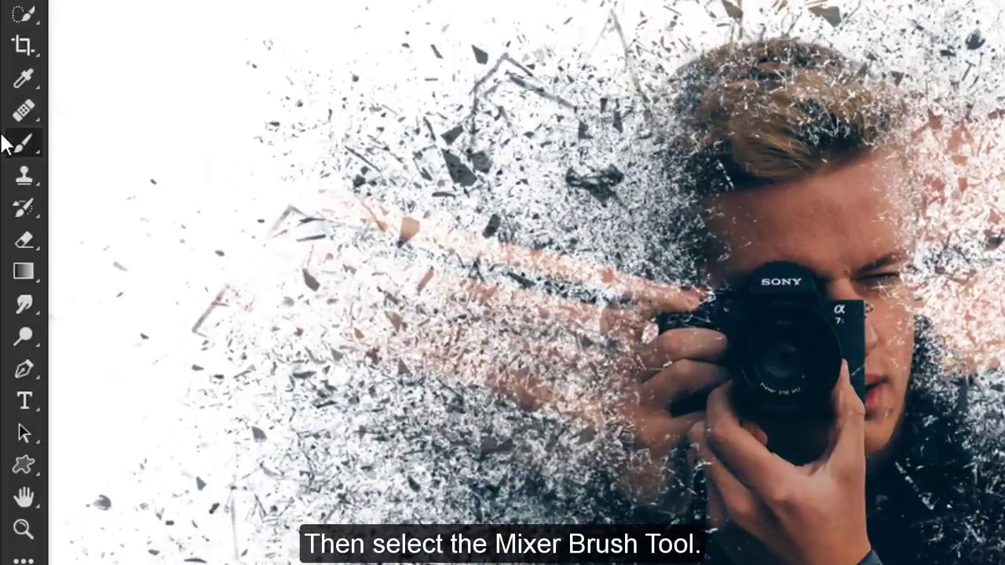
{"action": "right_click", "coordinate": [22, 142]}
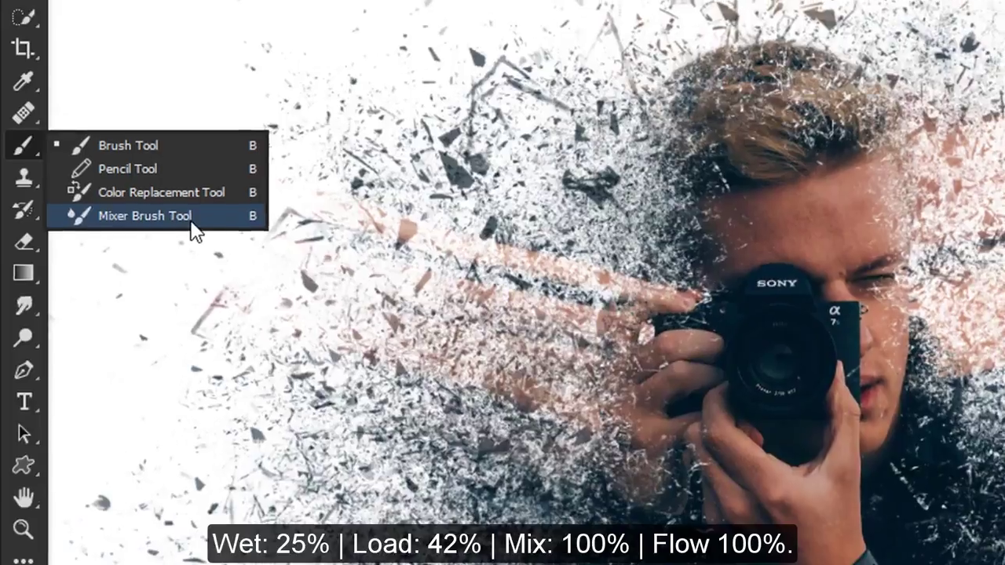
{"action": "left_click", "coordinate": [193, 218]}
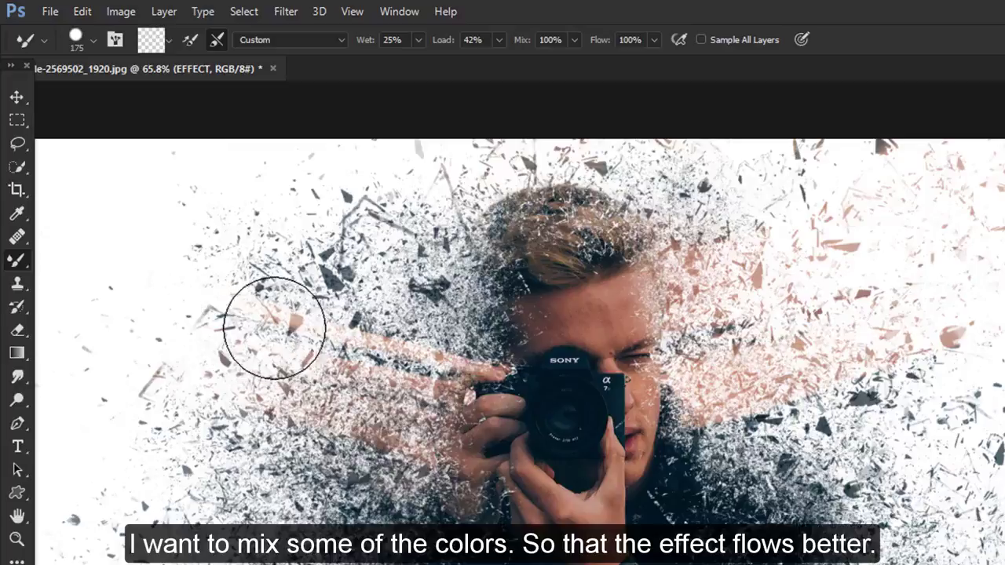
{"action": "mouse_move", "coordinate": [275, 328]}
{"action": "left_mouse_down"}
{"action": "mouse_move", "coordinate": [344, 324]}
{"action": "mouse_move", "coordinate": [348, 352]}
{"action": "mouse_move", "coordinate": [302, 367]}
{"action": "mouse_move", "coordinate": [401, 352]}
{"action": "mouse_move", "coordinate": [364, 375]}
{"action": "mouse_move", "coordinate": [398, 365]}
{"action": "mouse_move", "coordinate": [371, 434]}
{"action": "mouse_move", "coordinate": [395, 465]}
{"action": "mouse_move", "coordinate": [342, 475]}
{"action": "mouse_move", "coordinate": [365, 476]}
{"action": "mouse_move", "coordinate": [298, 430]}
{"action": "mouse_move", "coordinate": [280, 402]}
{"action": "mouse_move", "coordinate": [333, 232]}
{"action": "left_mouse_up"}
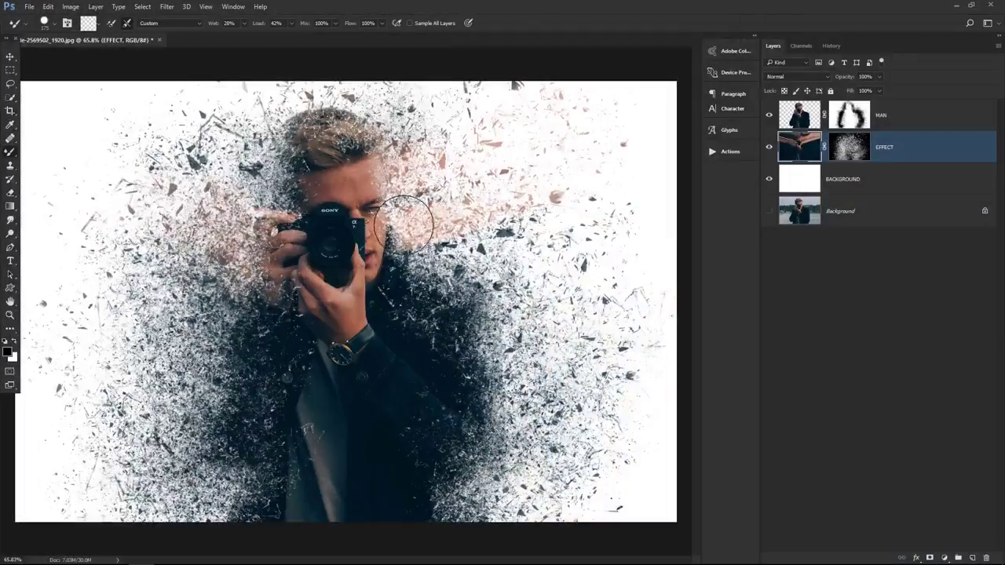
{"action": "mouse_move", "coordinate": [691, 376]}
{"action": "left_mouse_down"}
{"action": "mouse_move", "coordinate": [730, 404]}
{"action": "mouse_move", "coordinate": [834, 408]}
{"action": "mouse_move", "coordinate": [876, 378]}
{"action": "left_mouse_up"}
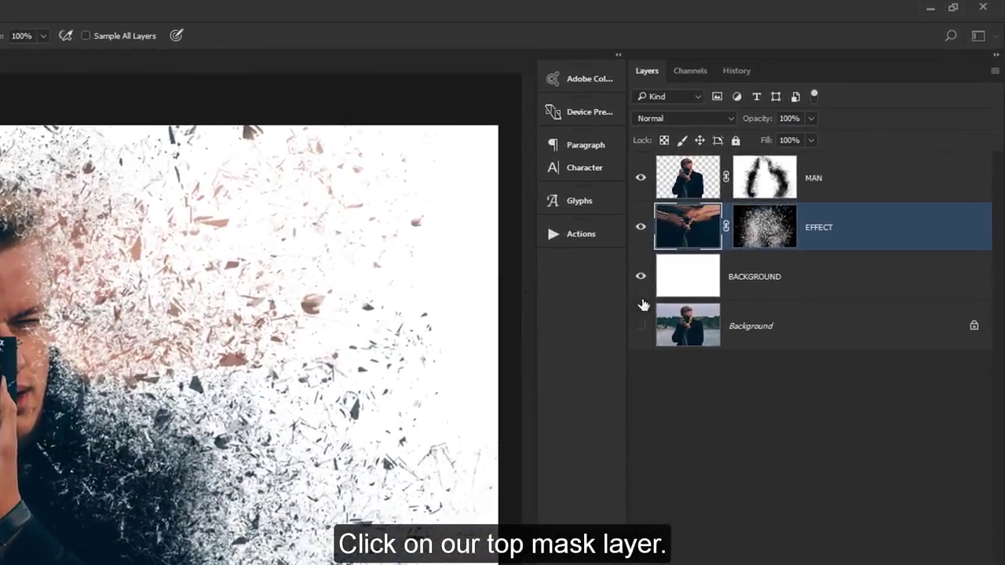
Step: On the MAN layer's mask, paint white with the Brush Tool and a small soft round tip to clean stray particles off the face, camera and hand
{"action": "left_click", "coordinate": [782, 179]}
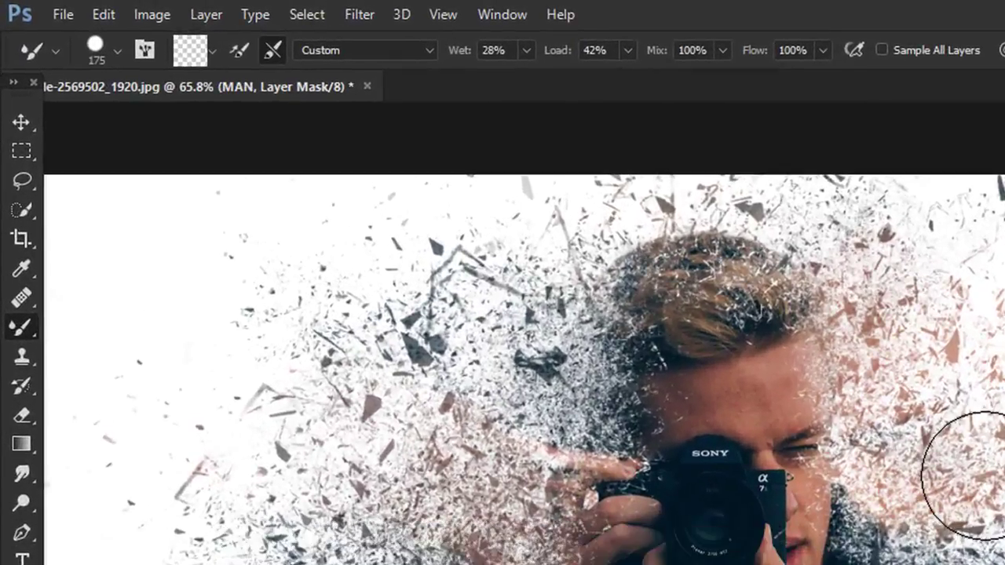
{"action": "right_click", "coordinate": [23, 322]}
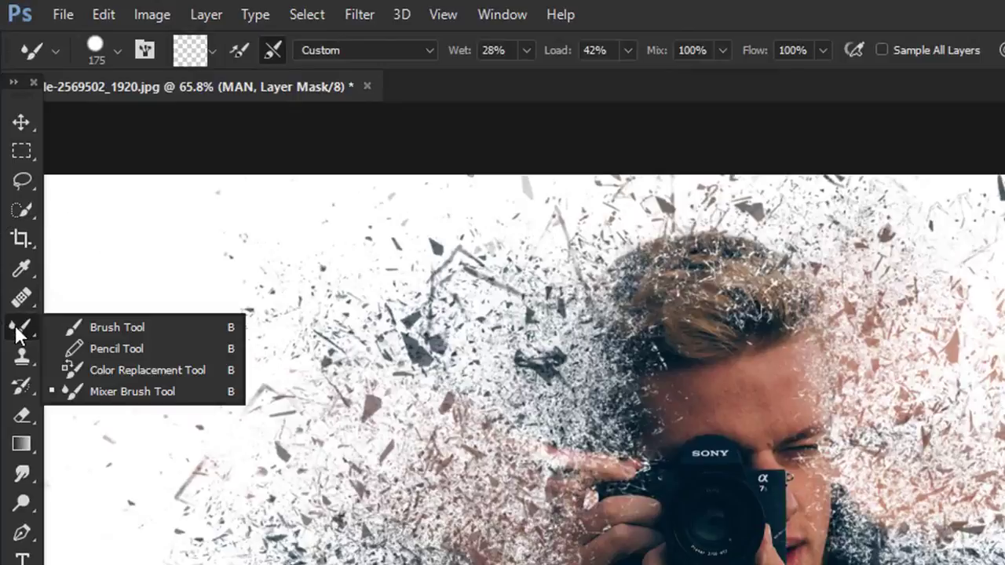
{"action": "left_click", "coordinate": [150, 325]}
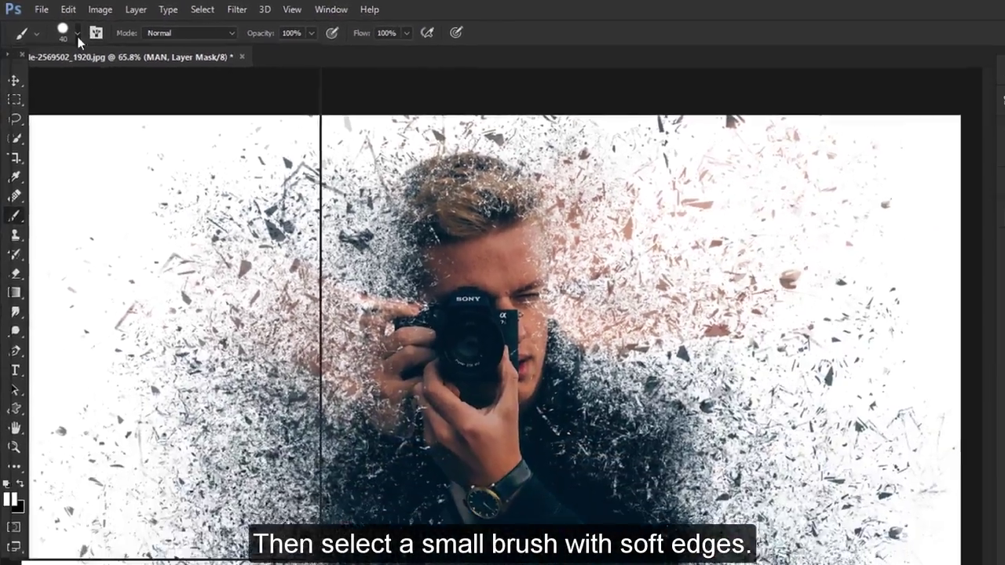
{"action": "left_click", "coordinate": [95, 46]}
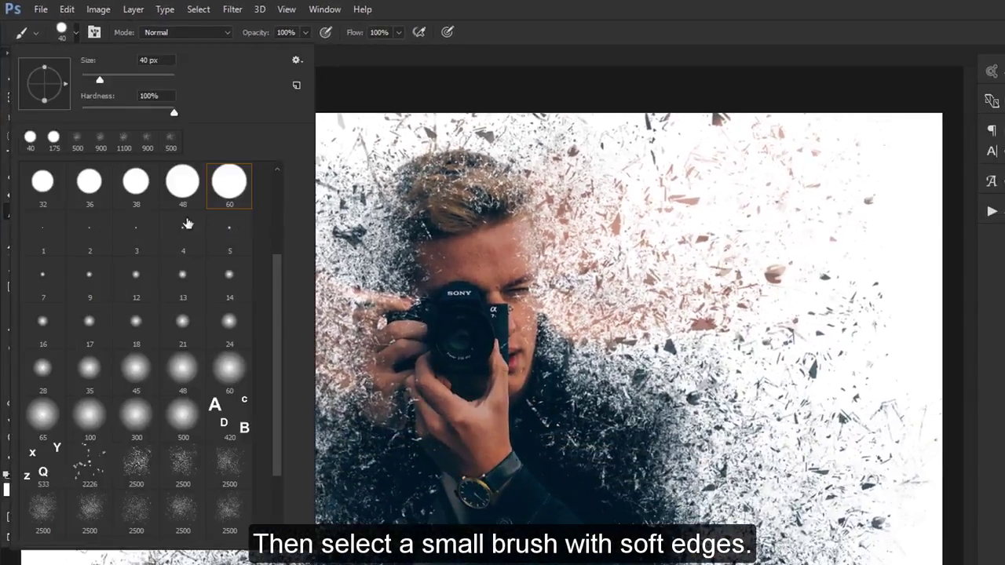
{"action": "double_click", "coordinate": [181, 371]}
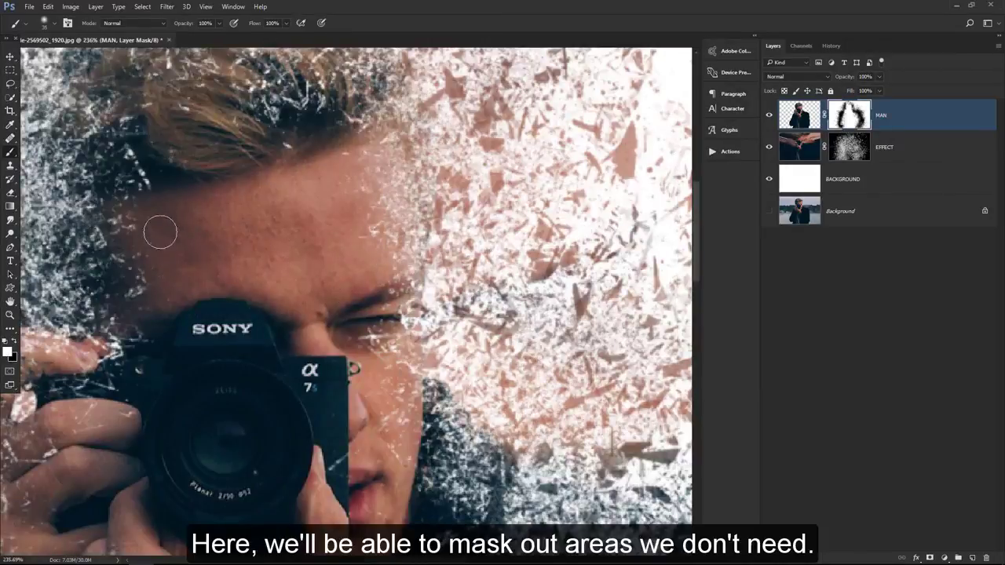
{"action": "left_click_drag", "start_coordinate": [335, 302], "coordinate": [304, 245]}
{"action": "left_click_drag", "start_coordinate": [340, 413], "coordinate": [338, 286]}
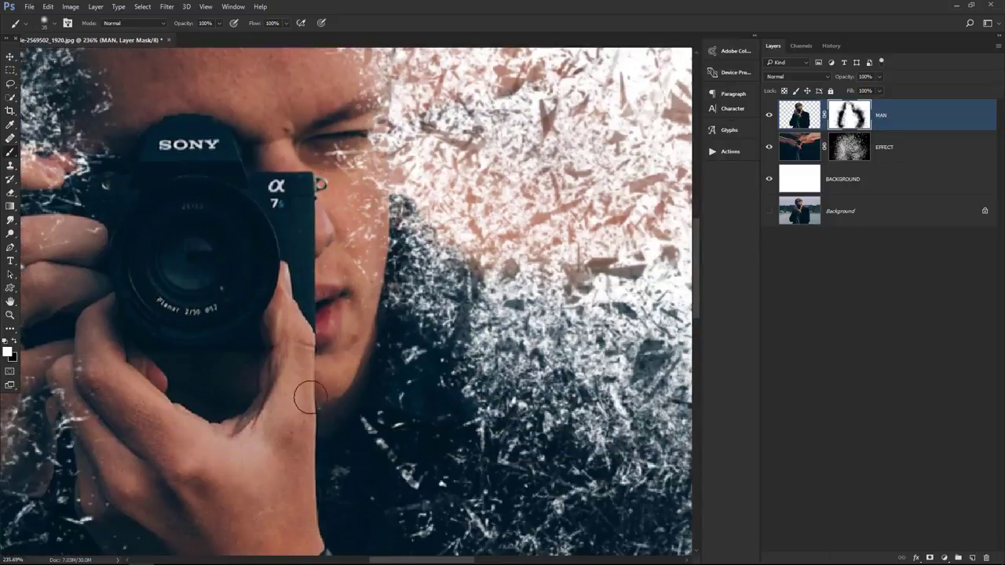
{"action": "left_click_drag", "start_coordinate": [297, 545], "coordinate": [364, 295]}
{"action": "left_click_drag", "start_coordinate": [300, 223], "coordinate": [307, 448]}
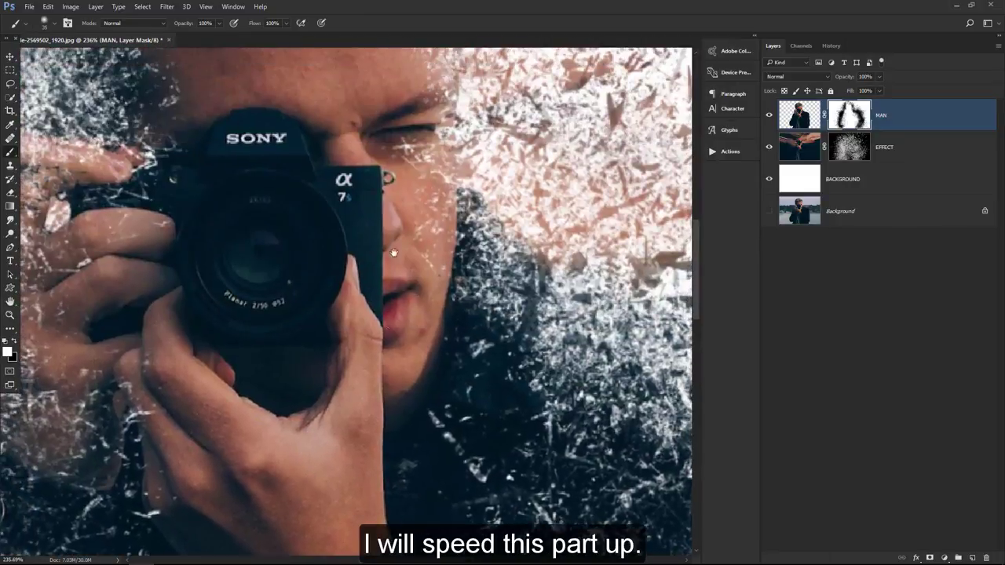
{"action": "left_click_drag", "start_coordinate": [385, 200], "coordinate": [378, 416]}
{"action": "left_click_drag", "start_coordinate": [177, 185], "coordinate": [166, 178]}
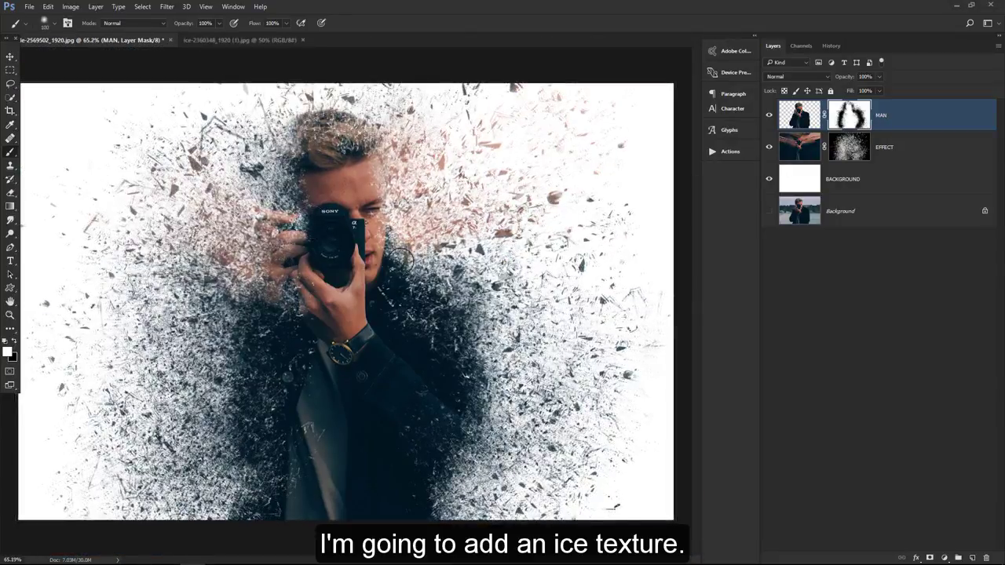
Step: Bring the ice texture from ice-2360348_1920 (1).jpg into the man's photo project with the Move Tool and center it on the canvas
{"action": "left_click", "coordinate": [200, 38]}
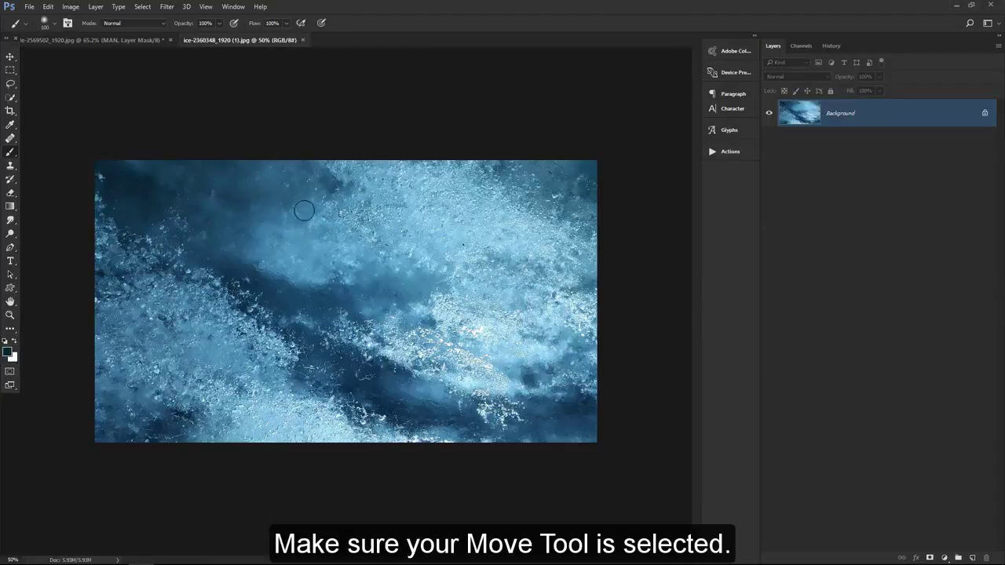
{"action": "left_click", "coordinate": [11, 57]}
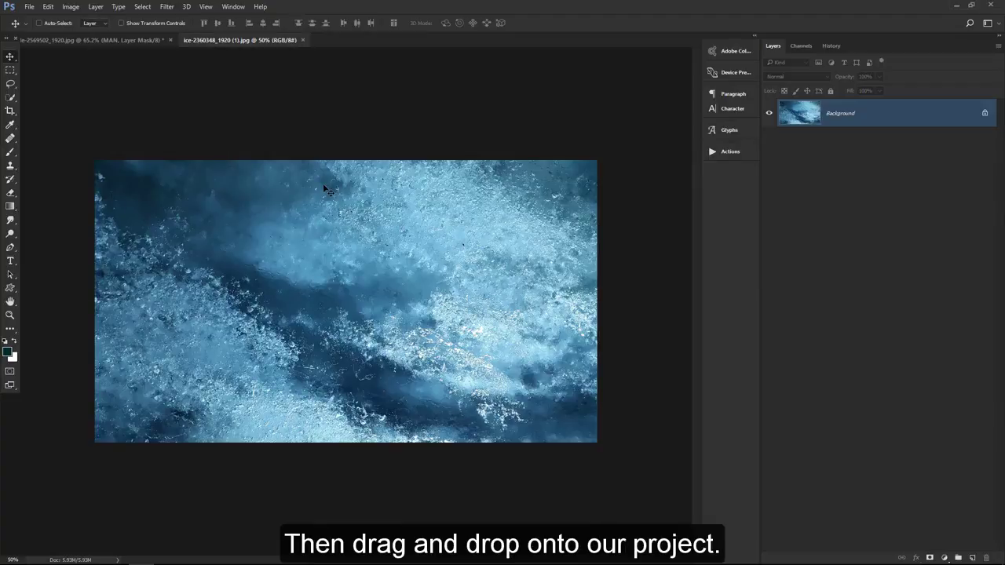
{"action": "left_click_drag", "start_coordinate": [245, 98], "coordinate": [241, 144]}
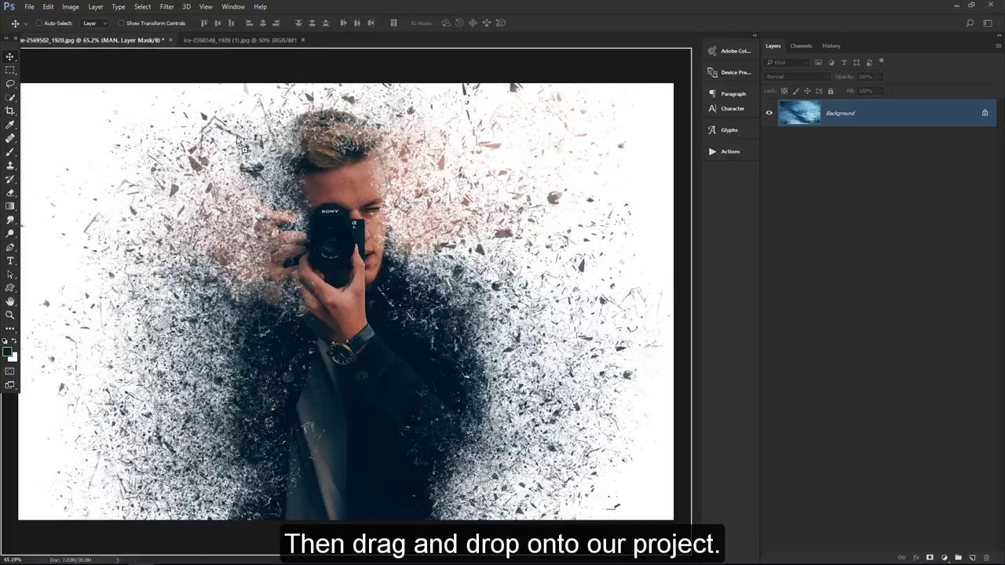
{"action": "left_click_drag", "start_coordinate": [333, 238], "coordinate": [342, 273]}
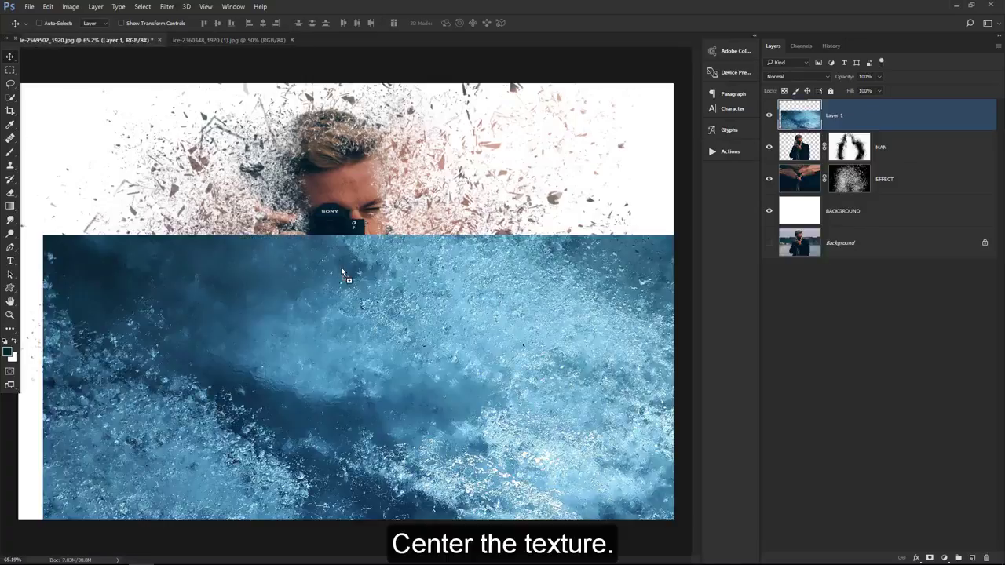
{"action": "left_click_drag", "start_coordinate": [392, 351], "coordinate": [365, 235]}
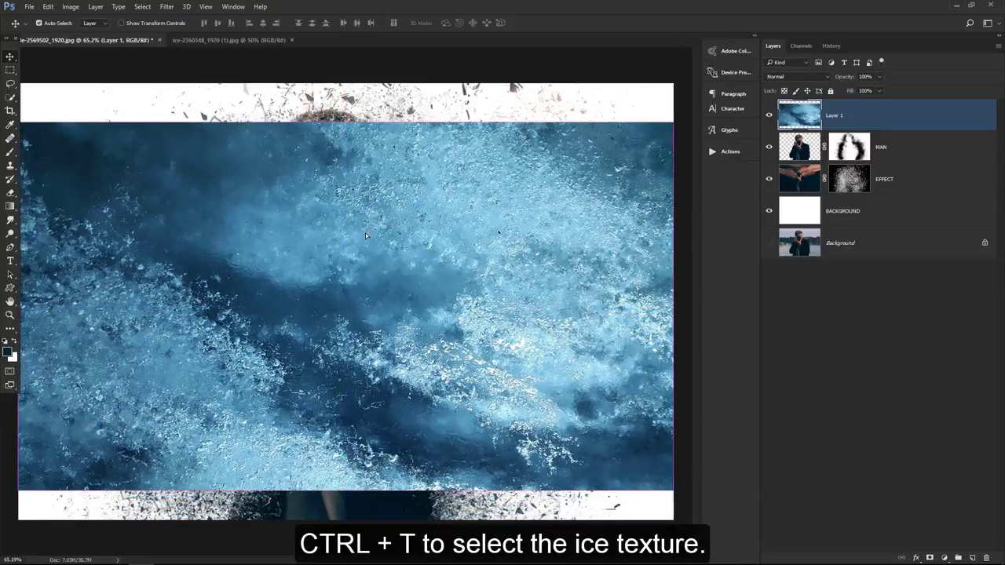
Step: Scale the ice texture up proportionally from its center to about 121% so it covers the whole canvas
{"action": "key", "text": "ctrl+t"}
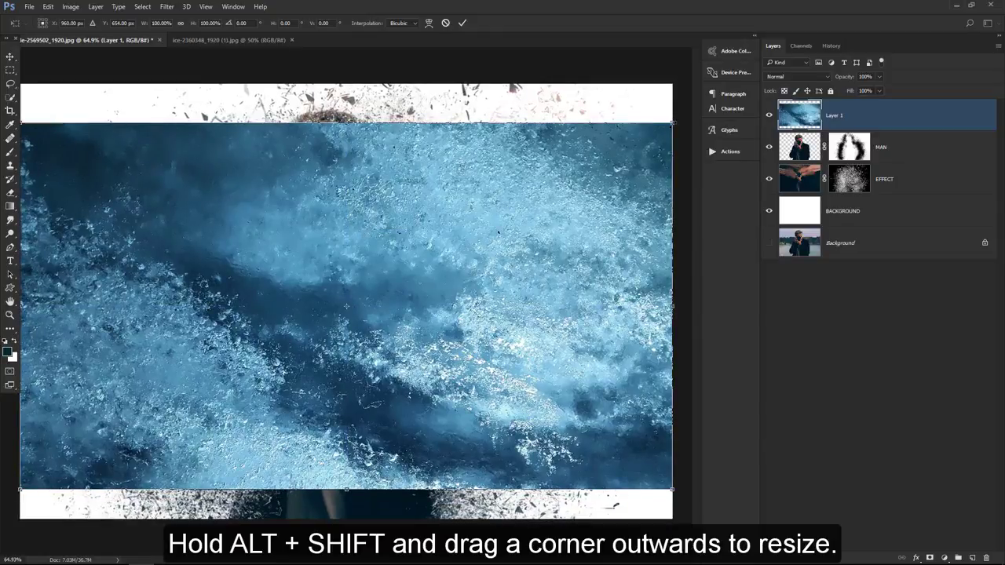
{"action": "left_click_drag", "start_coordinate": [673, 124], "coordinate": [755, 71]}
{"action": "left_click_drag", "start_coordinate": [488, 257], "coordinate": [488, 250]}
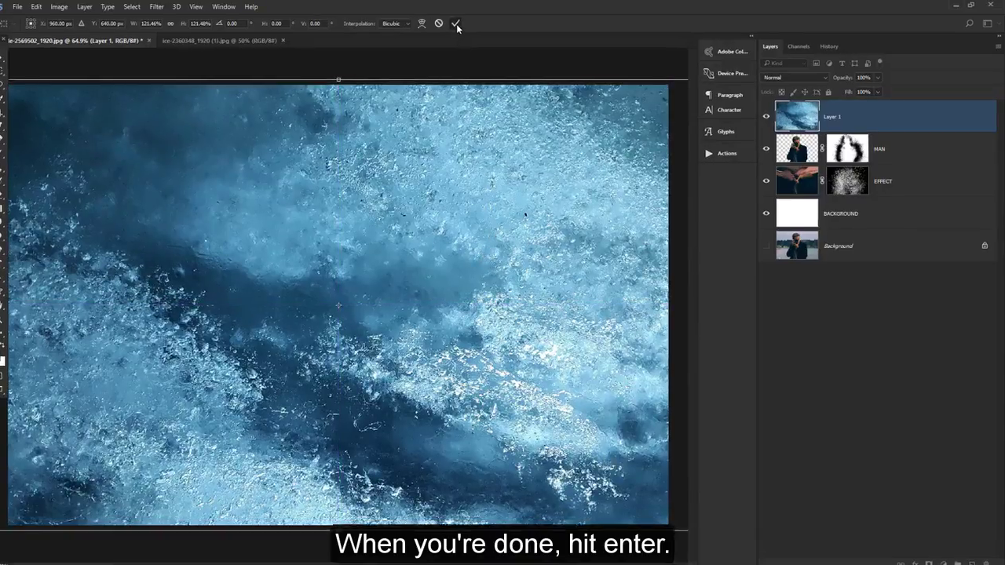
{"action": "left_click", "coordinate": [455, 23]}
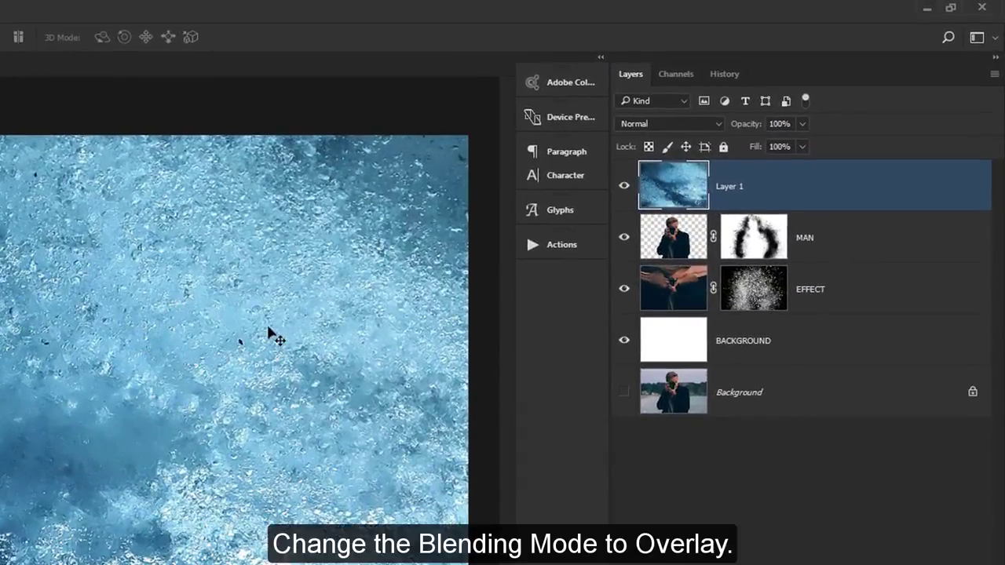
Step: Set the ice texture layer's blending mode to Overlay and its opacity to 70%, and adjust the texture's position over the man
{"action": "left_click", "coordinate": [637, 125]}
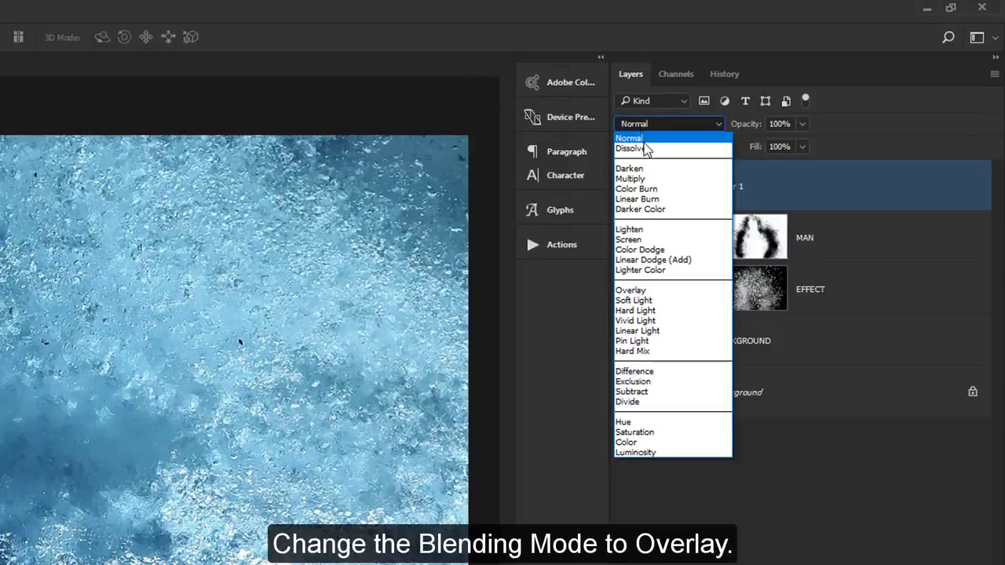
{"action": "left_click", "coordinate": [655, 290]}
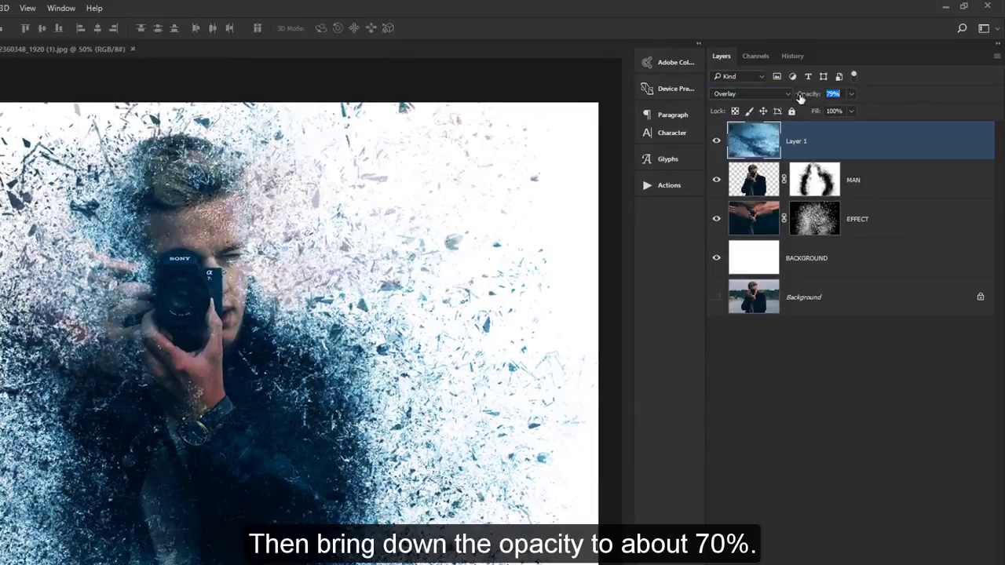
{"action": "left_click_drag", "start_coordinate": [798, 98], "coordinate": [794, 97]}
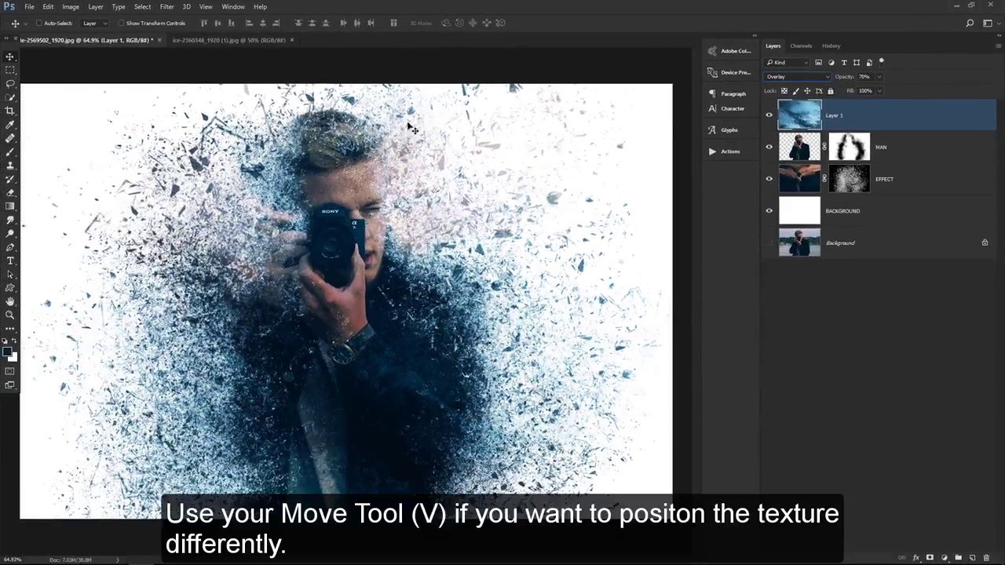
{"action": "left_click_drag", "start_coordinate": [323, 204], "coordinate": [255, 206]}
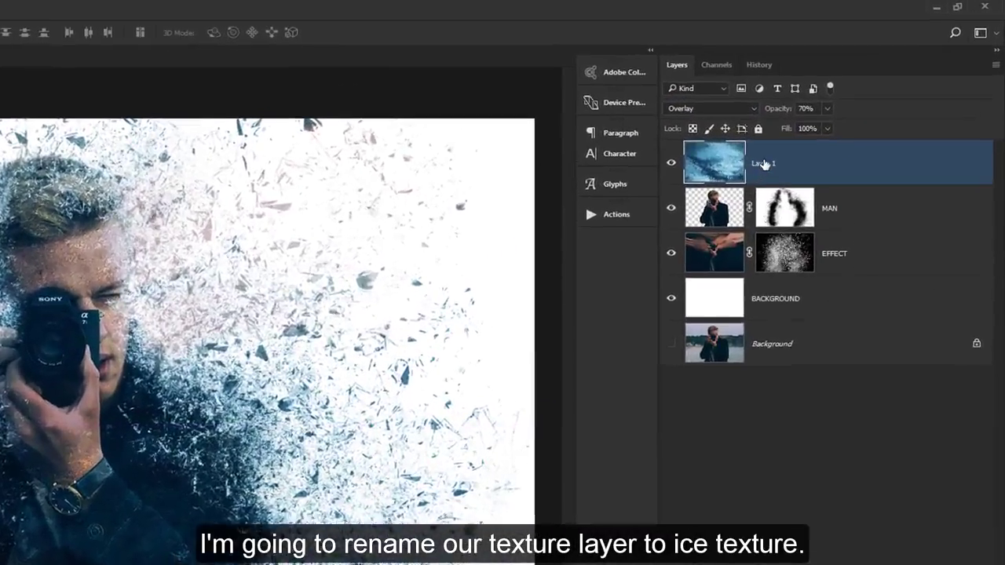
Step: Rename the ice texture layer as ICE TEXTURE
{"action": "double_click", "coordinate": [835, 115]}
{"action": "type", "text": "IcE"}
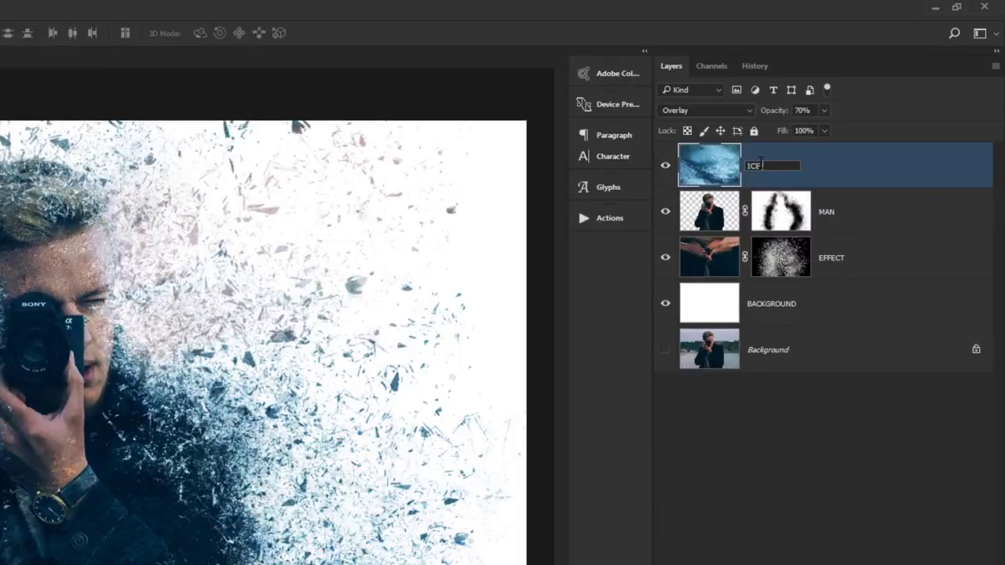
{"action": "type", "text": " TEXTURE"}
{"action": "key", "text": "Return"}
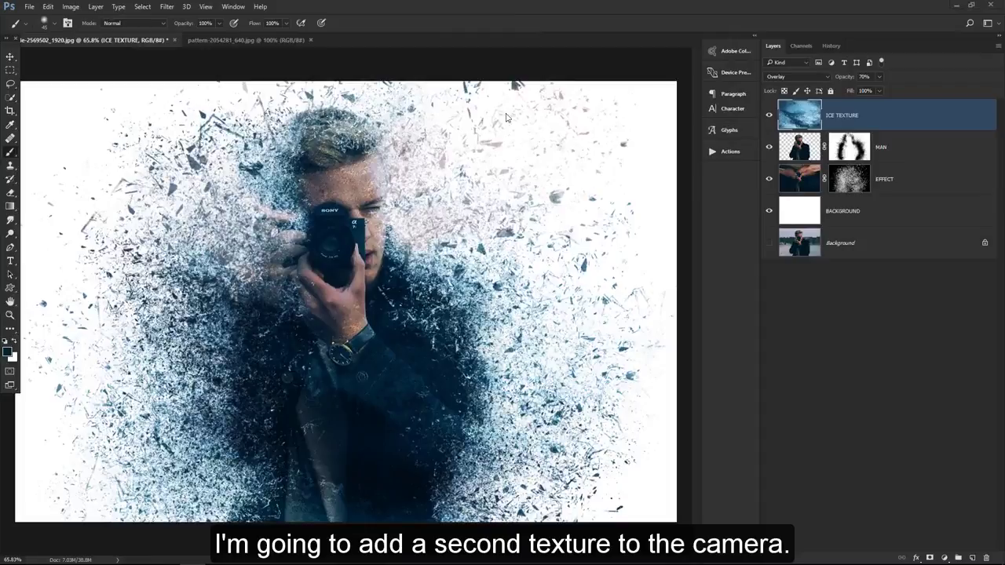
Step: Bring the frost texture from pattern-2054281_640.jpg into the man's photo project and scale it down to about 37% over the camera lens
{"action": "left_click", "coordinate": [281, 39]}
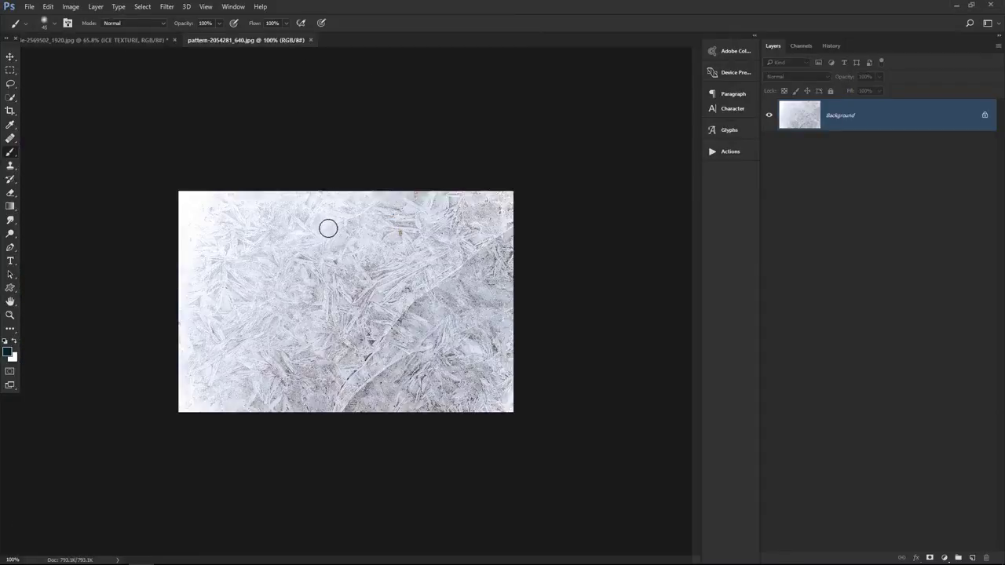
{"action": "left_click", "coordinate": [15, 57]}
{"action": "left_click_drag", "start_coordinate": [231, 140], "coordinate": [308, 207]}
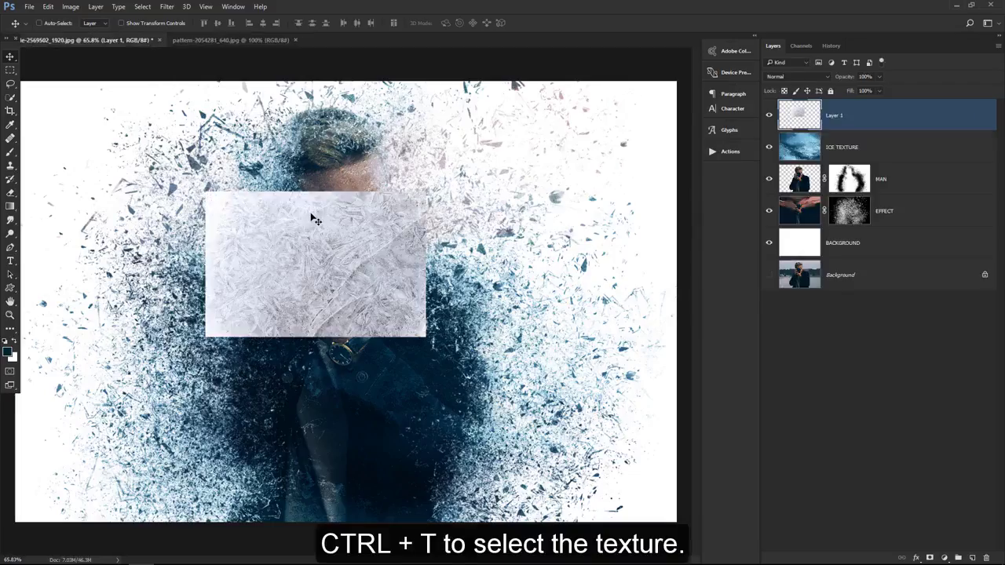
{"action": "key", "text": "ctrl+t"}
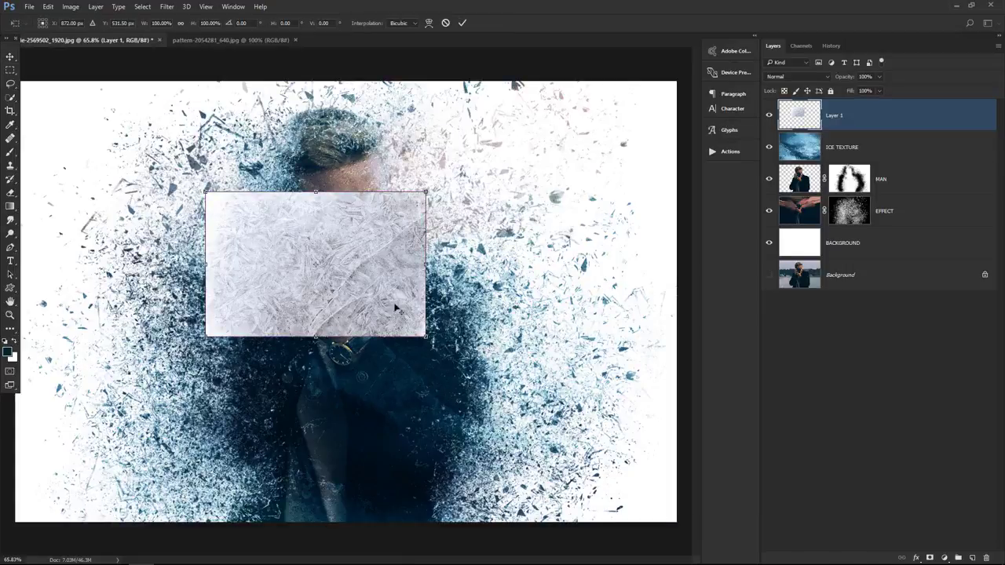
{"action": "left_click_drag", "start_coordinate": [422, 334], "coordinate": [359, 247]}
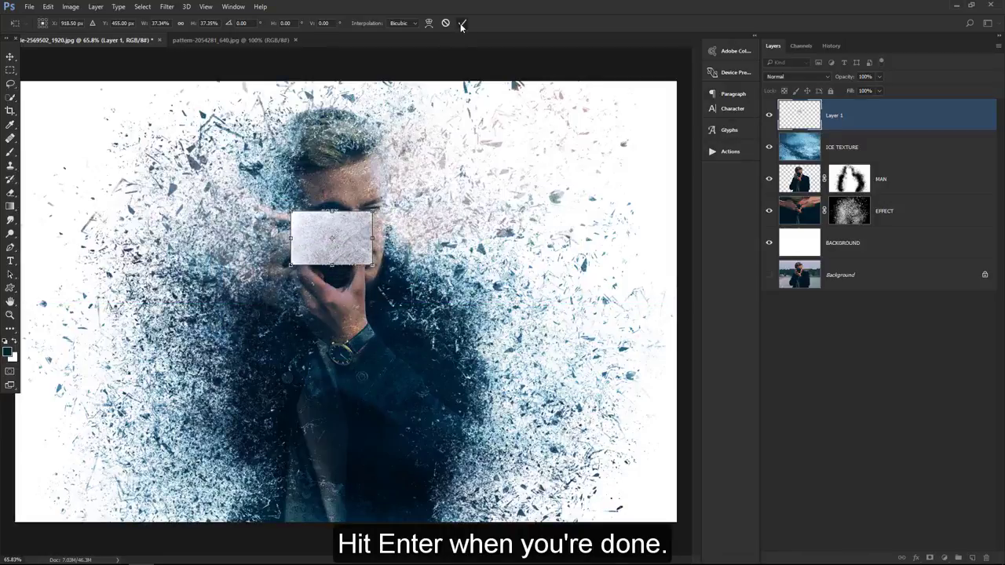
{"action": "left_click", "coordinate": [460, 24]}
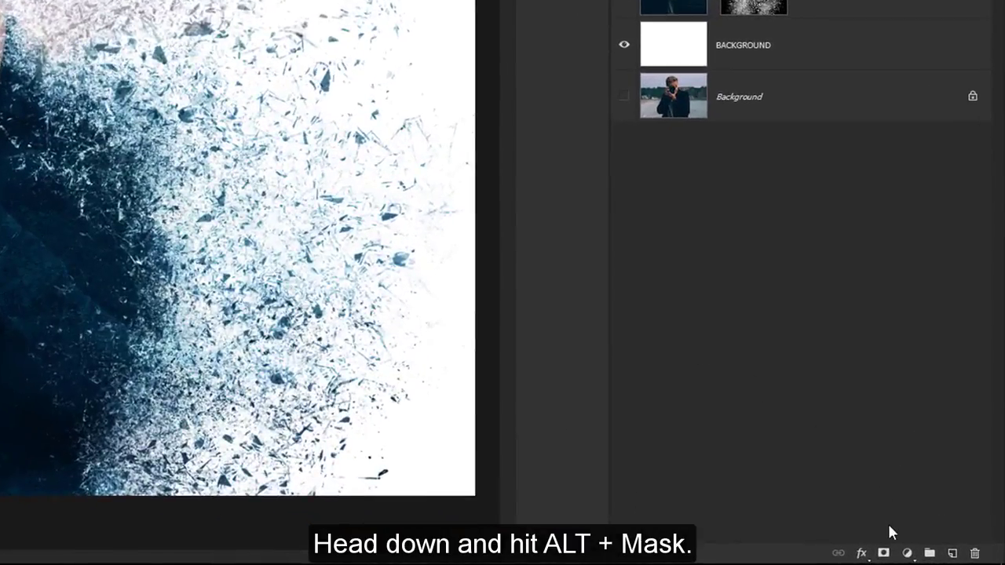
Step: Add a black hiding mask to the frost texture layer and paint white with a soft brush to reveal the texture inside the camera lens
{"action": "left_click", "coordinate": [886, 554], "text": "alt"}
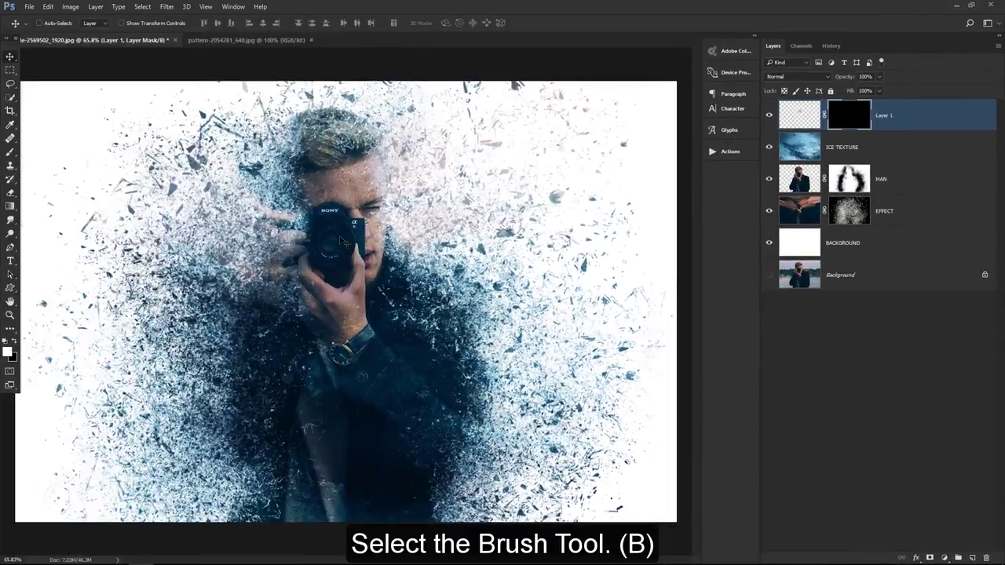
{"action": "left_click_drag", "start_coordinate": [331, 237], "coordinate": [381, 244]}
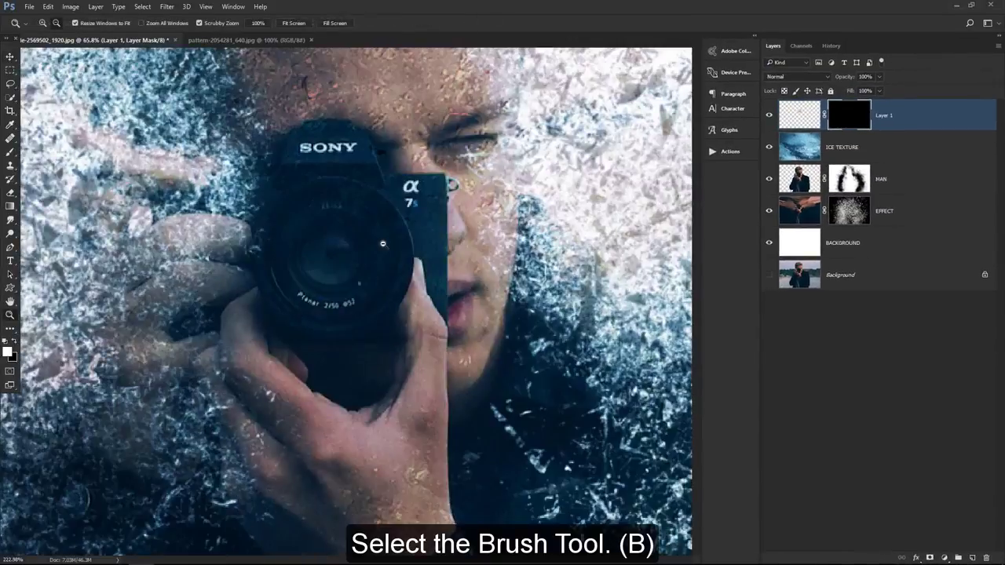
{"action": "left_click", "coordinate": [10, 153]}
{"action": "left_click", "coordinate": [39, 150]}
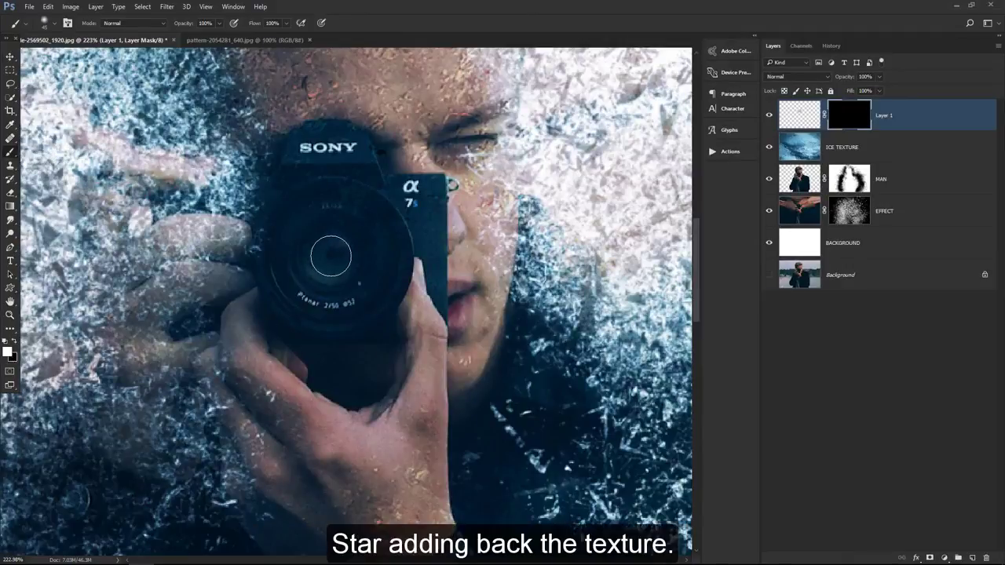
{"action": "mouse_move", "coordinate": [330, 248]}
{"action": "left_mouse_down"}
{"action": "mouse_move", "coordinate": [330, 279]}
{"action": "mouse_move", "coordinate": [348, 257]}
{"action": "mouse_move", "coordinate": [332, 224]}
{"action": "mouse_move", "coordinate": [307, 235]}
{"action": "mouse_move", "coordinate": [301, 263]}
{"action": "mouse_move", "coordinate": [310, 286]}
{"action": "mouse_move", "coordinate": [345, 292]}
{"action": "mouse_move", "coordinate": [371, 254]}
{"action": "mouse_move", "coordinate": [353, 212]}
{"action": "mouse_move", "coordinate": [298, 225]}
{"action": "mouse_move", "coordinate": [302, 282]}
{"action": "mouse_move", "coordinate": [327, 296]}
{"action": "mouse_move", "coordinate": [377, 267]}
{"action": "left_mouse_up"}
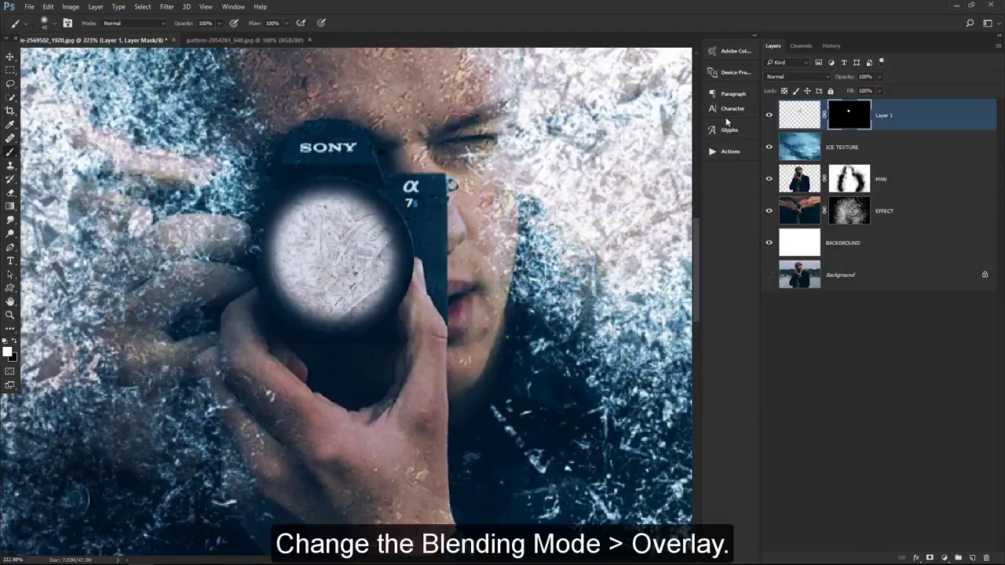
Step: Set the masked frost texture layer's blending mode to Overlay
{"action": "left_click", "coordinate": [783, 77]}
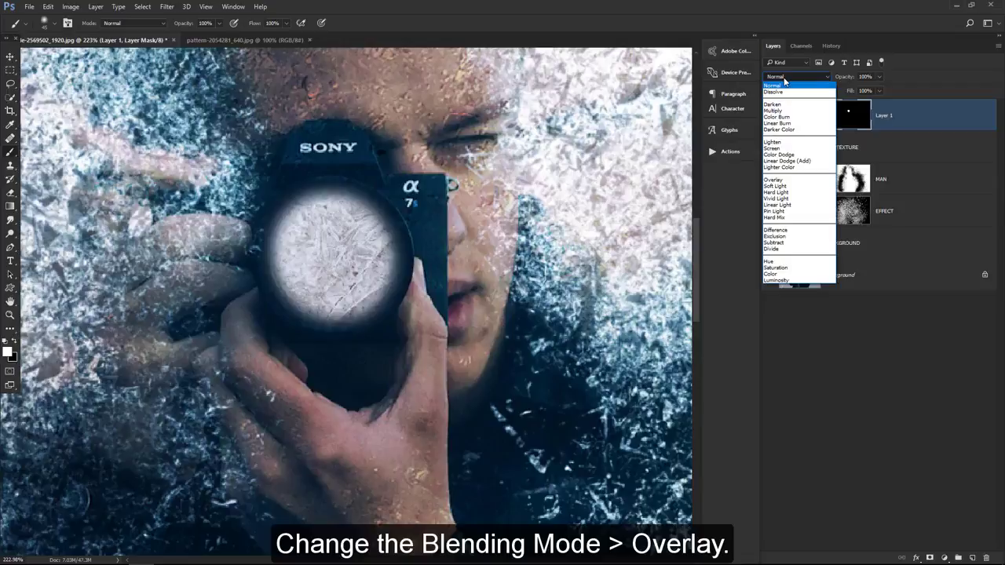
{"action": "left_click", "coordinate": [795, 182]}
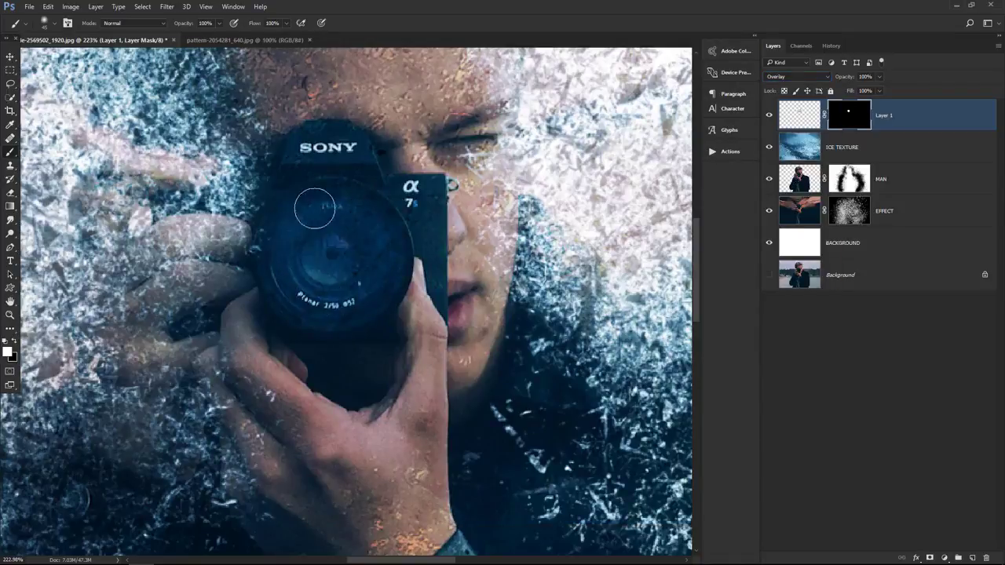
{"action": "key", "text": "ctrl+0"}
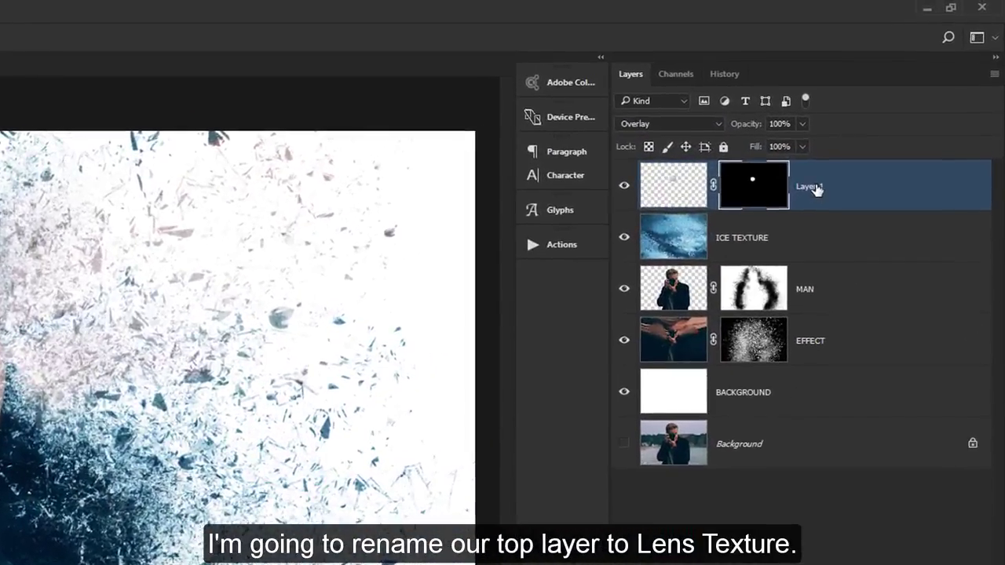
Step: Rename the masked frost texture layer as LENS TEXTURE
{"action": "double_click", "coordinate": [889, 115]}
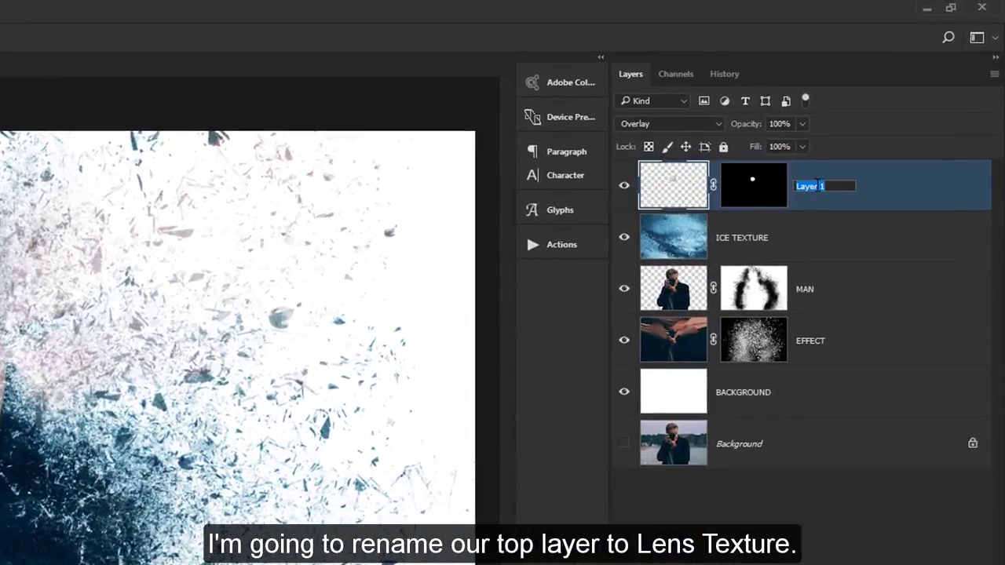
{"action": "type", "text": "LENS TEXTURE"}
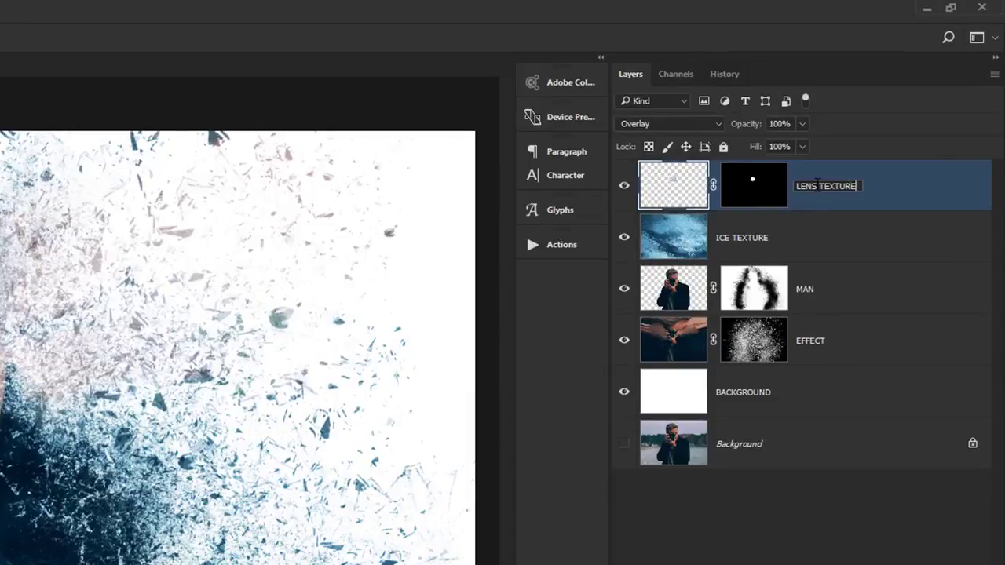
{"action": "key", "text": "Return"}
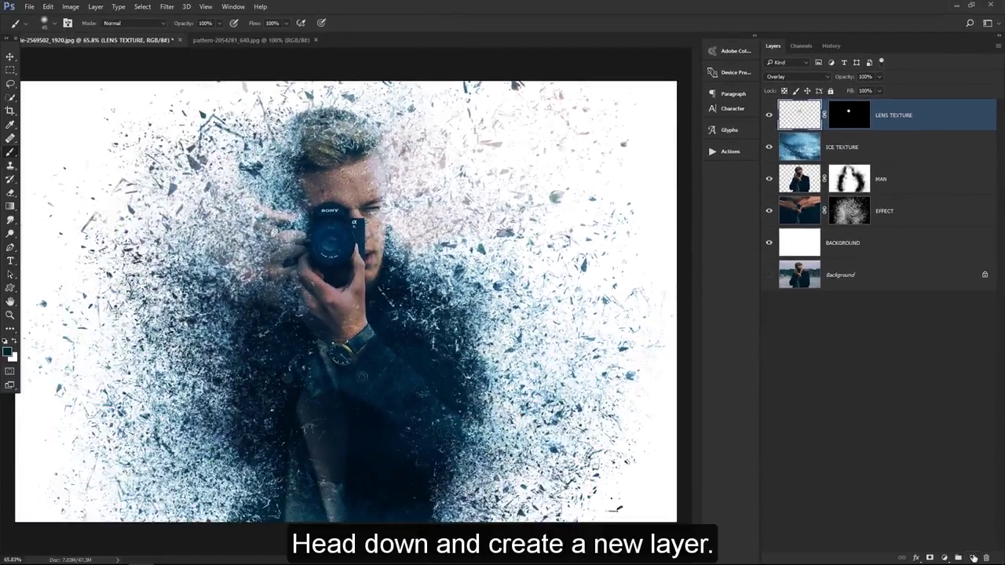
Step: Create a new top layer named FLARE and set its blending mode to Color Dodge
{"action": "left_click", "coordinate": [974, 558]}
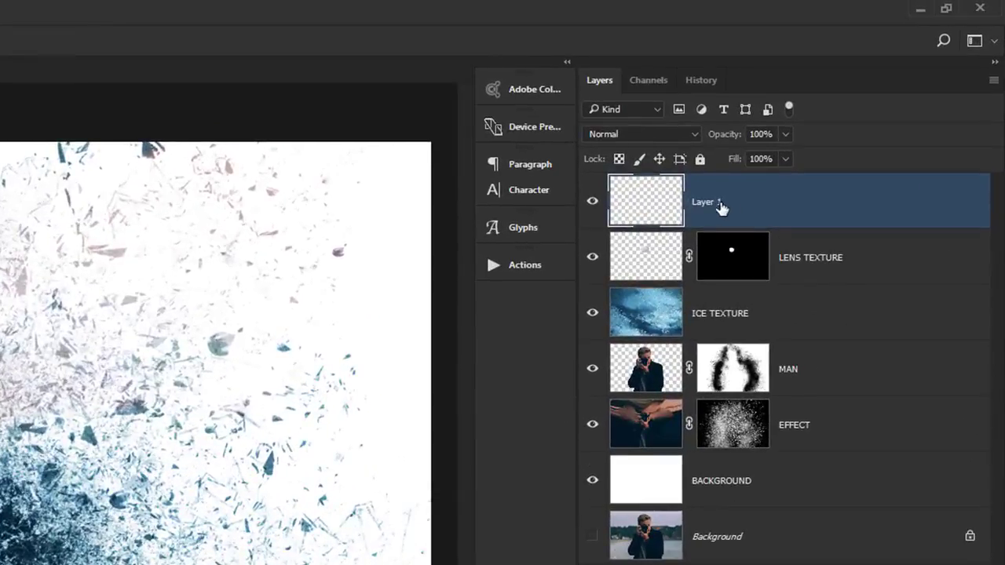
{"action": "double_click", "coordinate": [840, 117]}
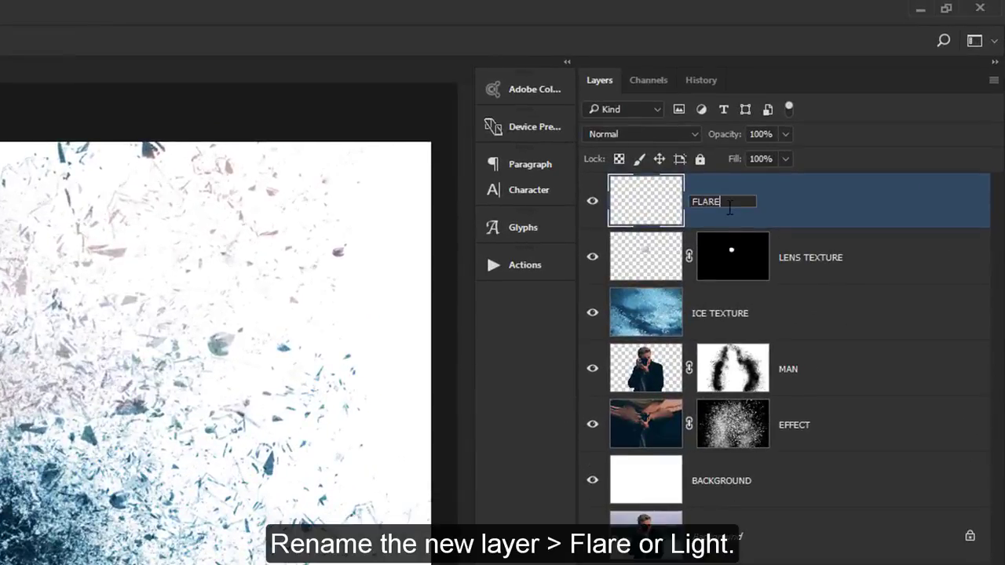
{"action": "key", "text": "Return"}
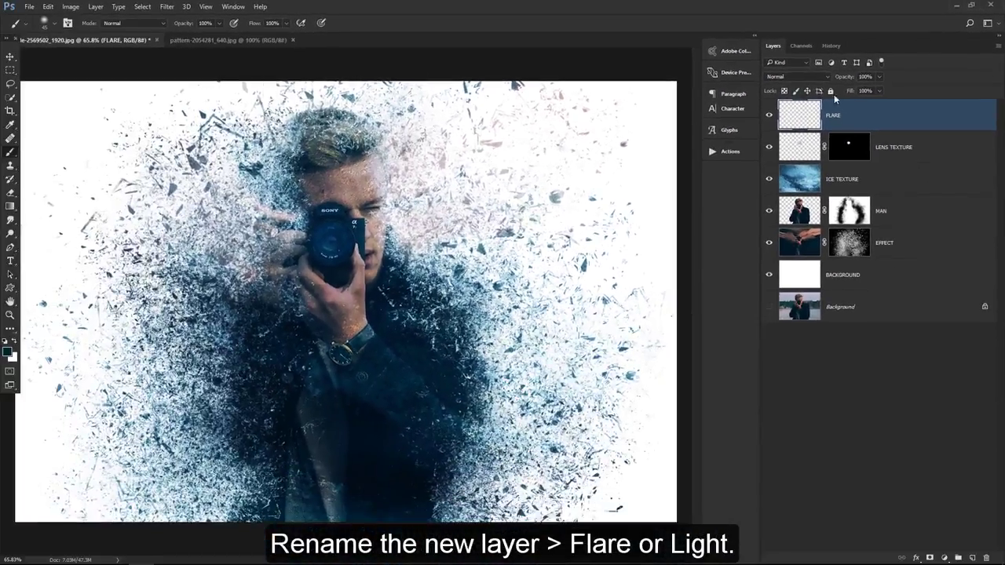
{"action": "left_click", "coordinate": [820, 76]}
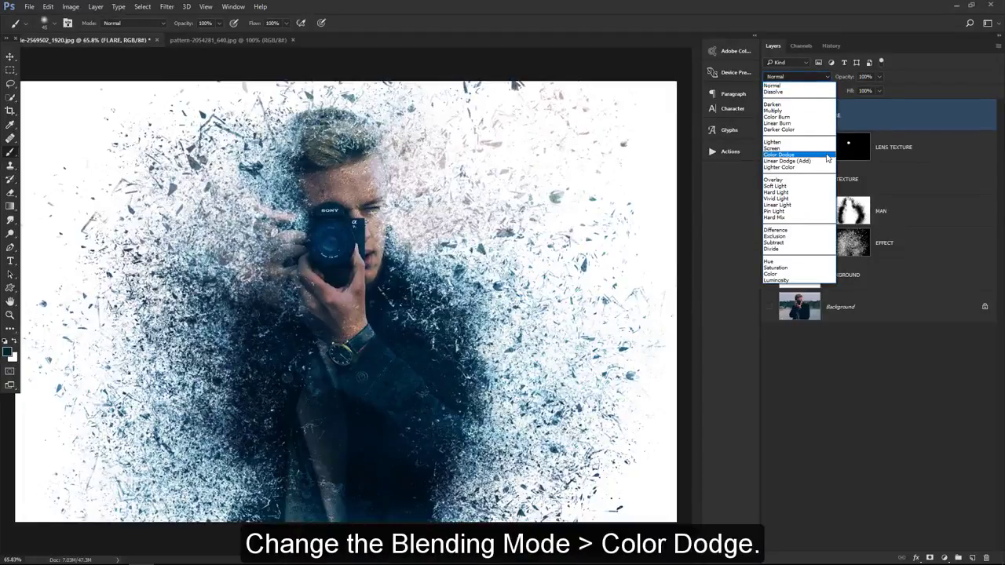
{"action": "left_click", "coordinate": [827, 156]}
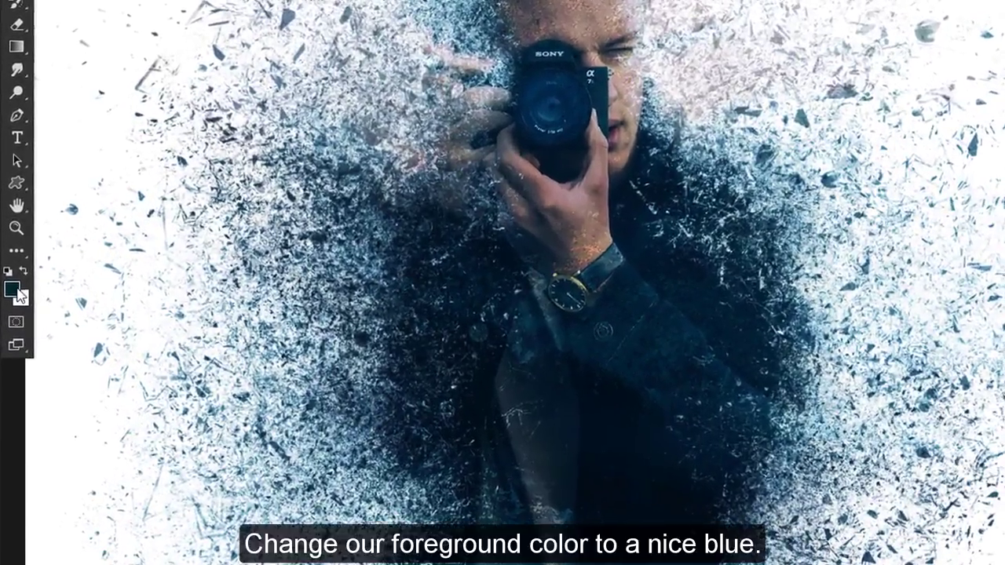
Step: Set the foreground color to blue 00c6ff
{"action": "left_click", "coordinate": [14, 290]}
{"action": "type", "text": "00c6ff"}
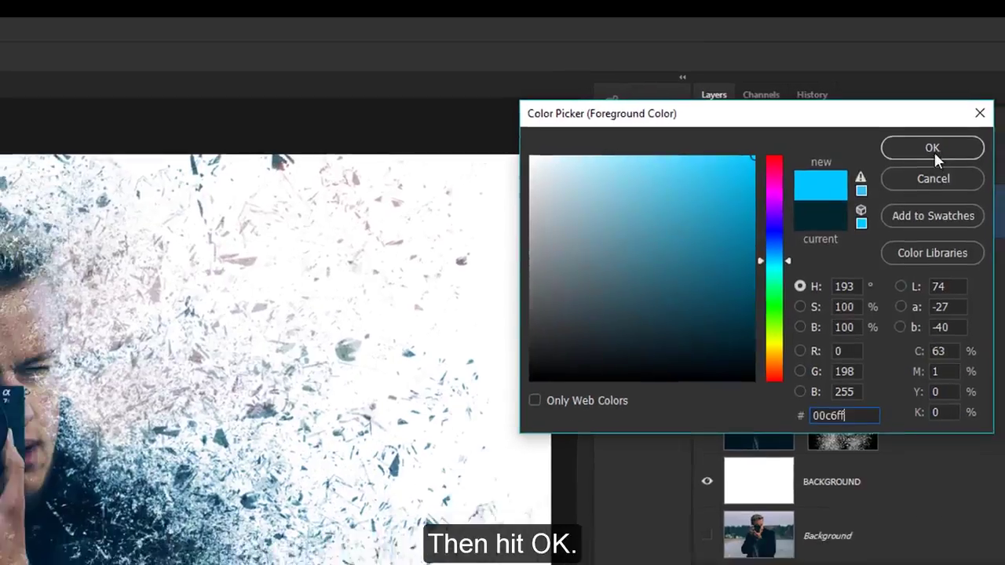
{"action": "left_click", "coordinate": [937, 159]}
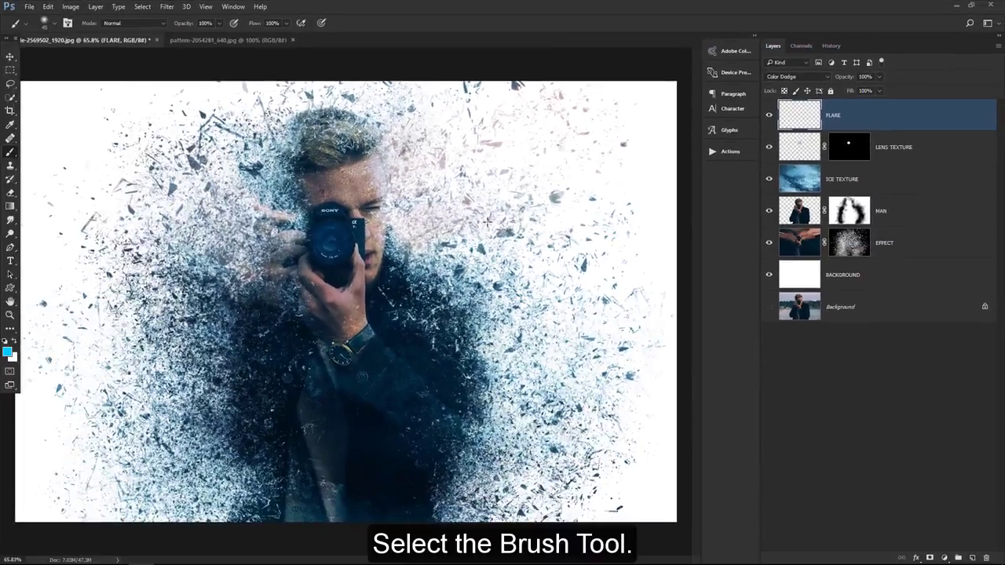
Step: Dab the blue over the camera lens with a soft 125 px Brush and lower the FLARE layer's opacity to 60%
{"action": "right_click", "coordinate": [11, 151]}
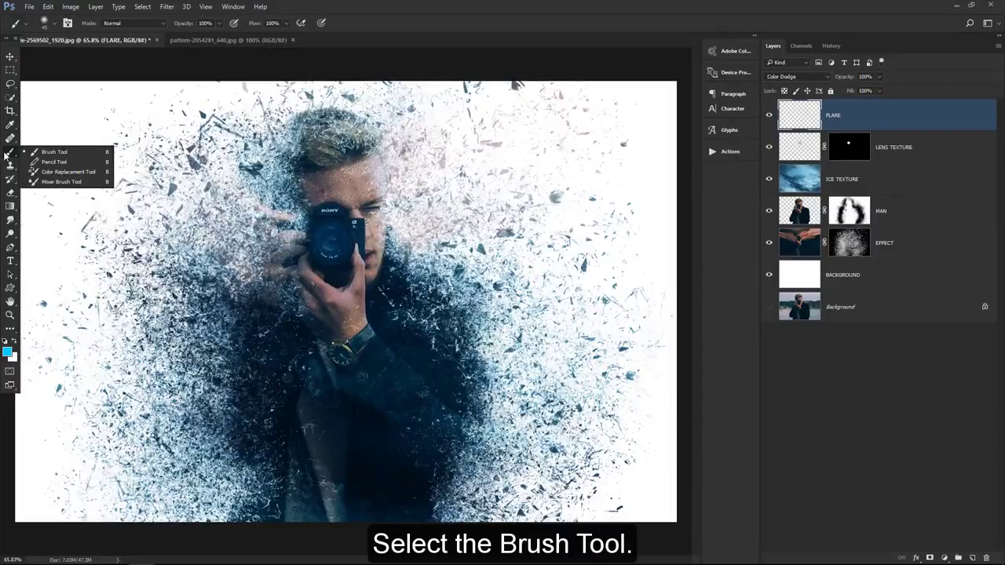
{"action": "left_click", "coordinate": [47, 153]}
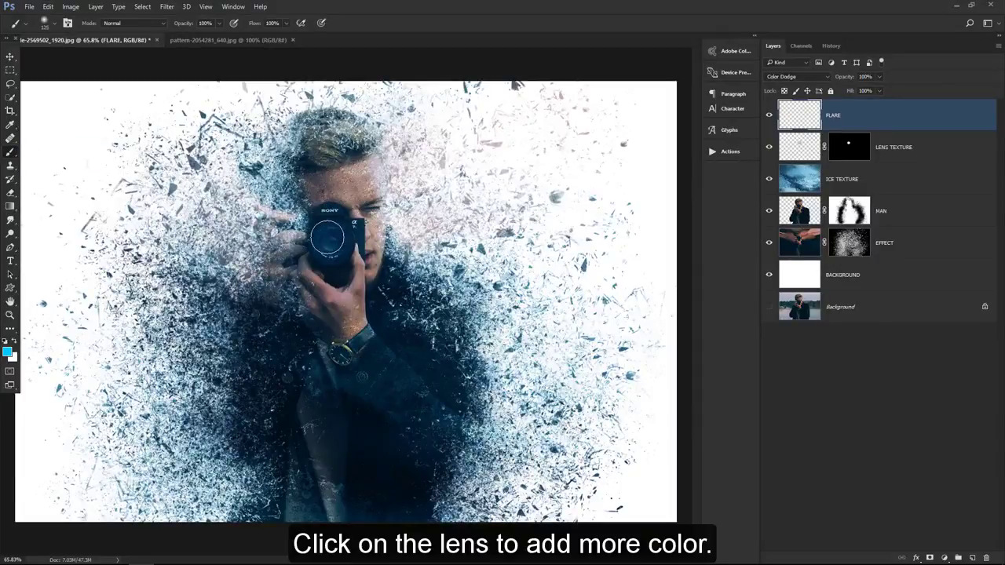
{"action": "left_click", "coordinate": [326, 236]}
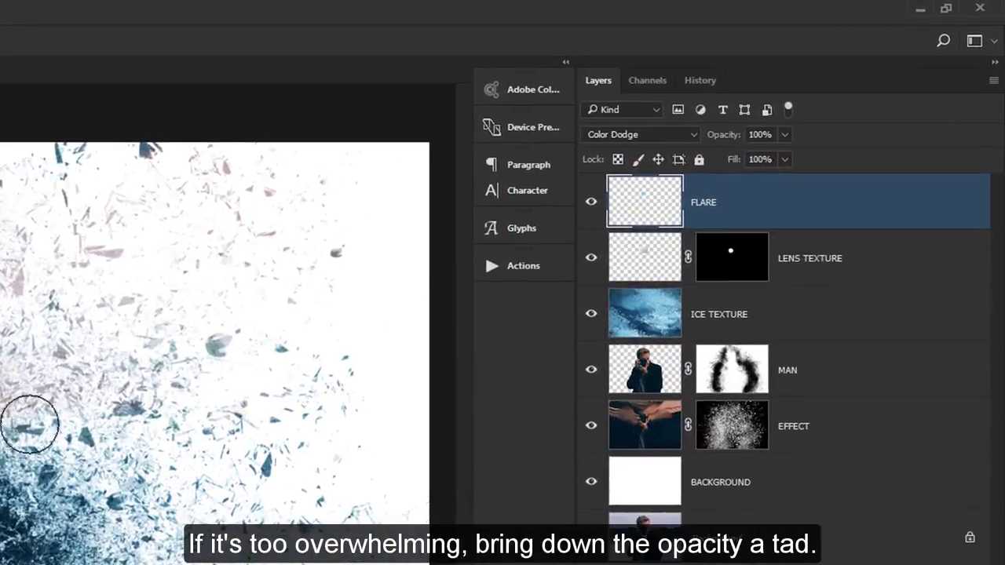
{"action": "left_click_drag", "start_coordinate": [734, 140], "coordinate": [701, 136]}
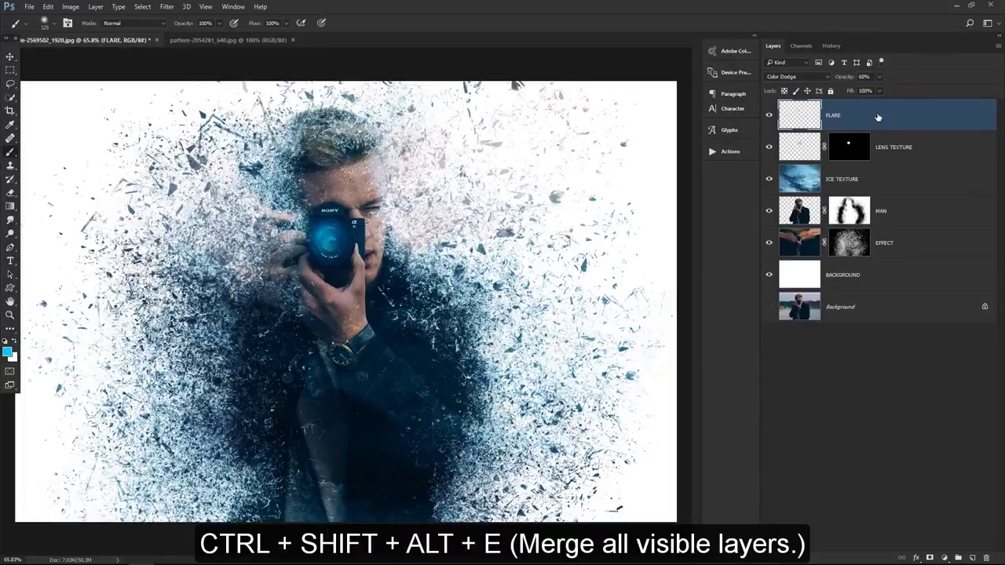
Step: Merge all visible layers into a new layer named MERGED and convert it to a smart object
{"action": "key", "text": "ctrl+shift+alt+e"}
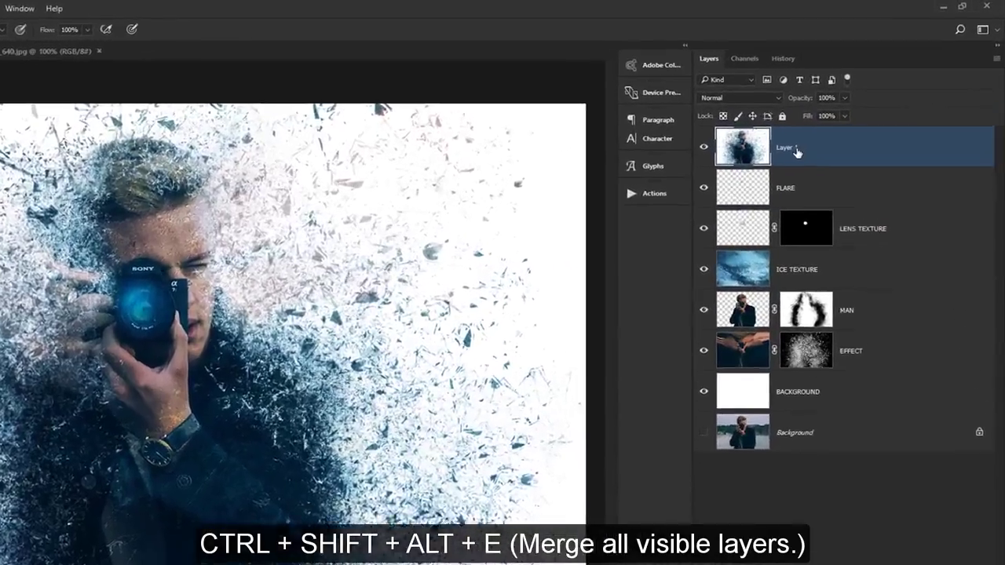
{"action": "double_click", "coordinate": [838, 117]}
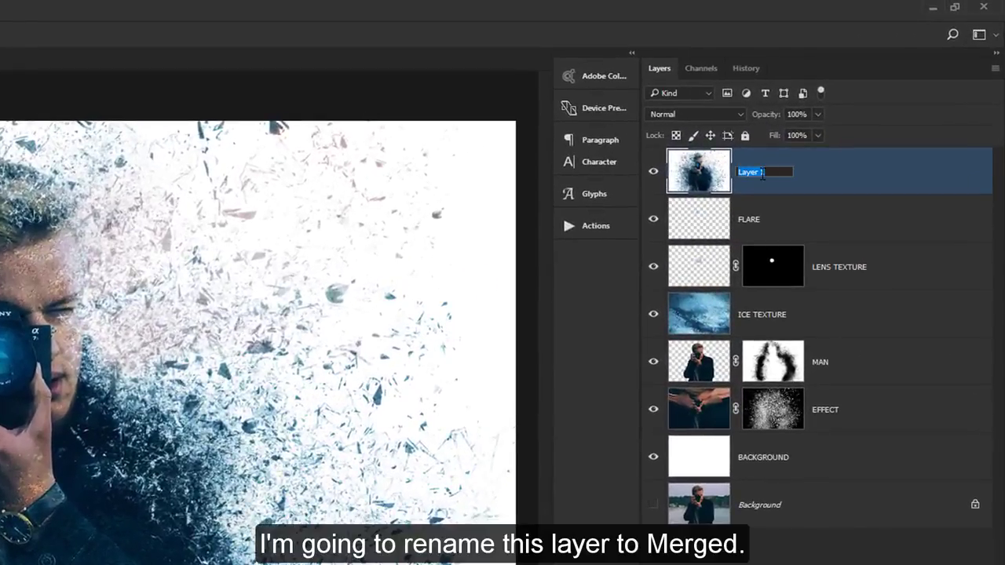
{"action": "type", "text": "MERGED"}
{"action": "key", "text": "Return"}
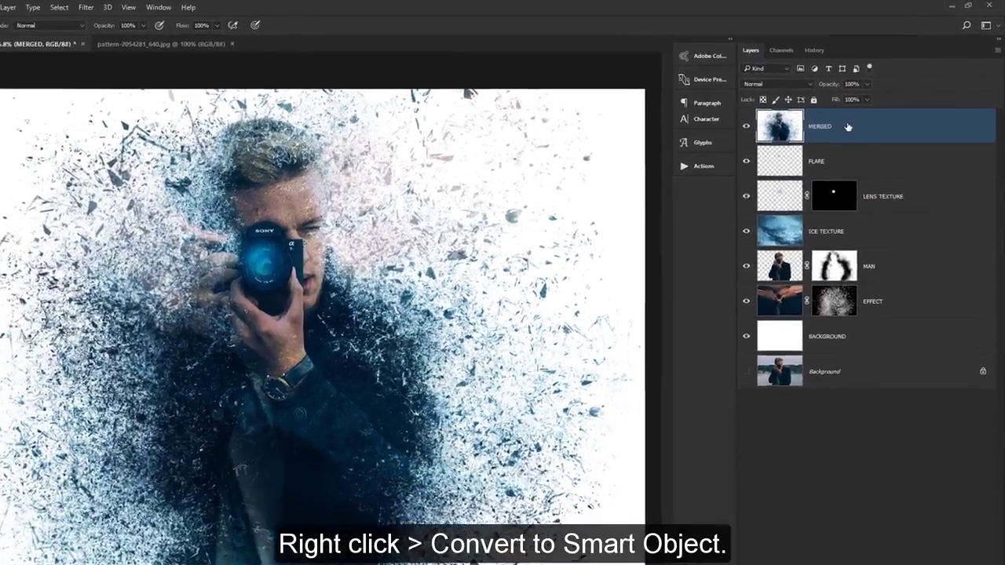
{"action": "right_click", "coordinate": [848, 127]}
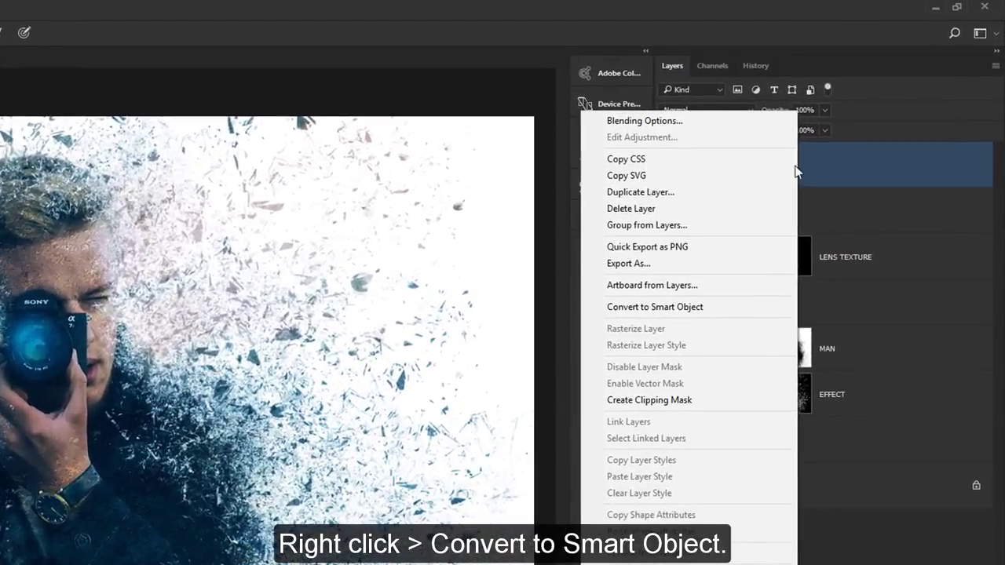
{"action": "left_click", "coordinate": [759, 308]}
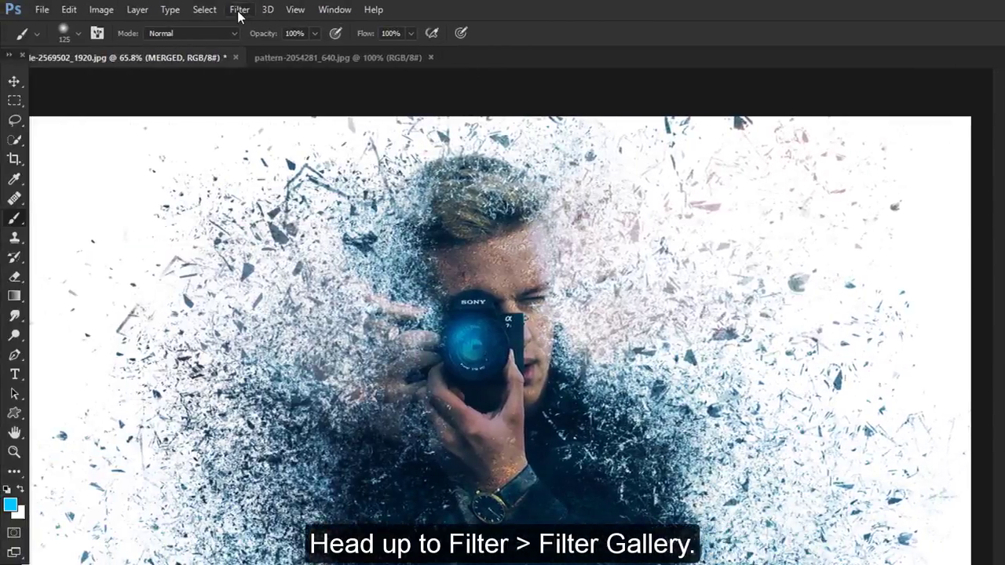
Step: Apply the Filter Gallery's Accented Edges effect to the MERGED layer with Edge Brightness 38 and Smoothness 3
{"action": "left_click", "coordinate": [240, 10]}
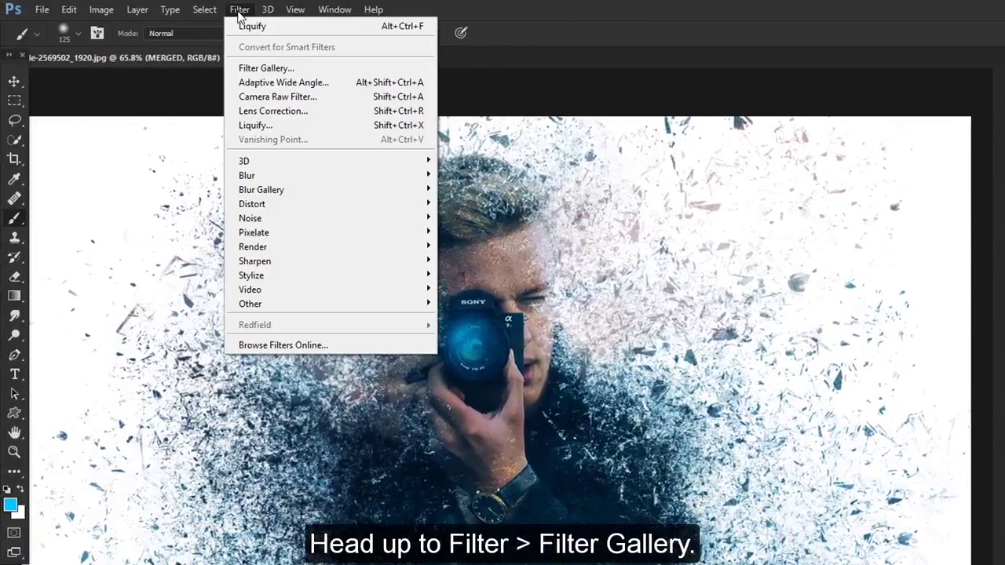
{"action": "left_click", "coordinate": [288, 69]}
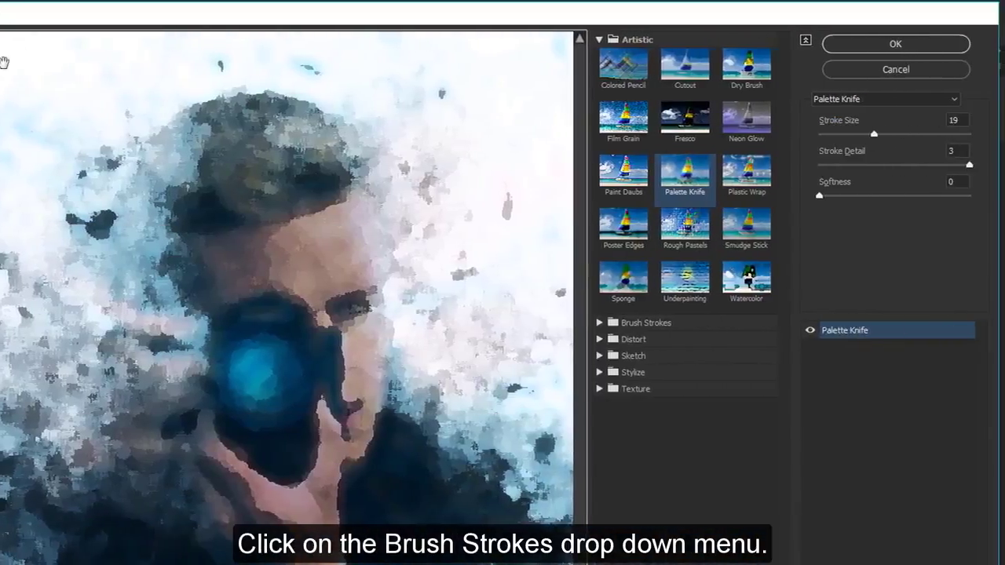
{"action": "left_click", "coordinate": [599, 40]}
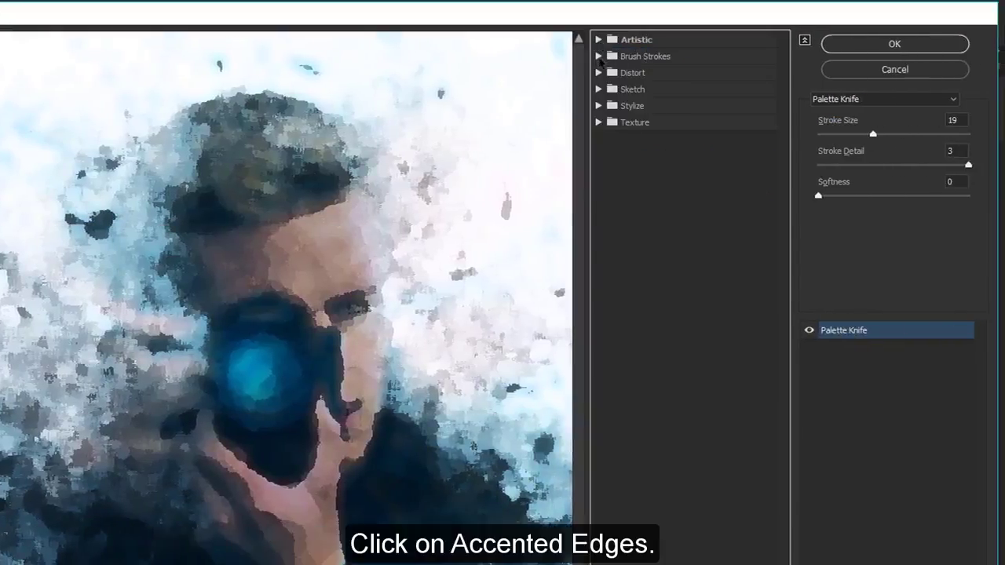
{"action": "left_click", "coordinate": [602, 58]}
{"action": "left_click", "coordinate": [620, 98]}
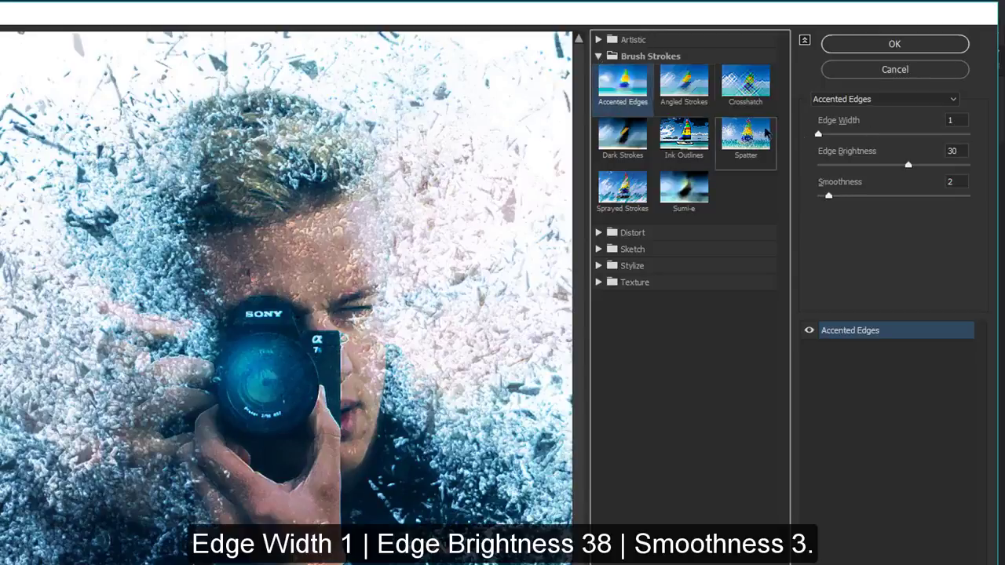
{"action": "left_click_drag", "start_coordinate": [908, 165], "coordinate": [933, 169]}
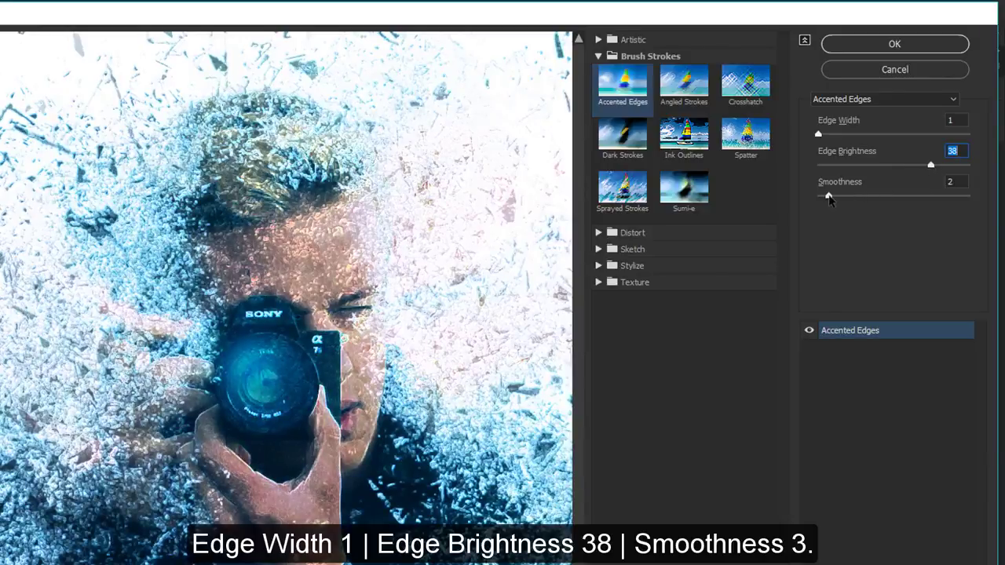
{"action": "left_click_drag", "start_coordinate": [829, 196], "coordinate": [836, 198]}
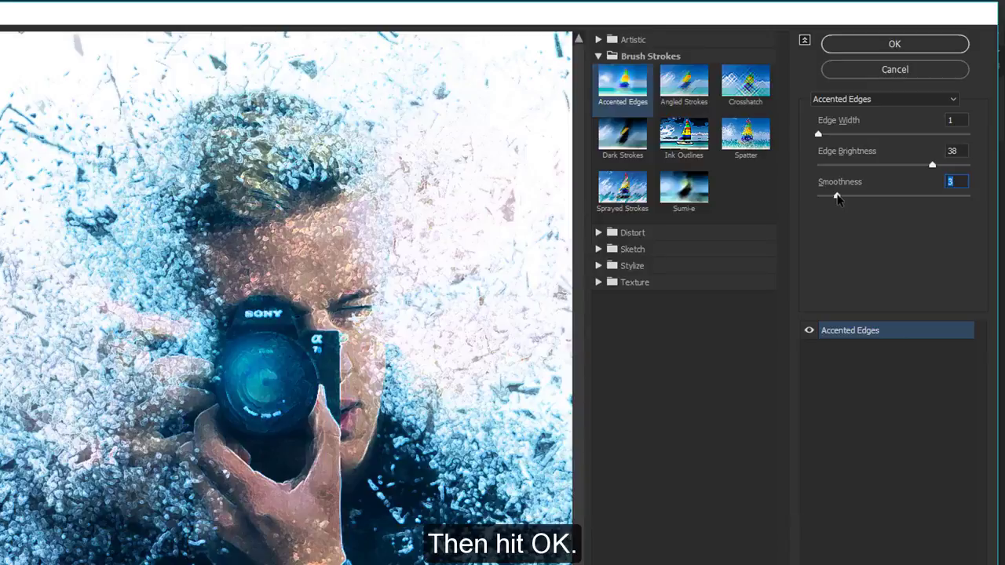
{"action": "left_click", "coordinate": [899, 45]}
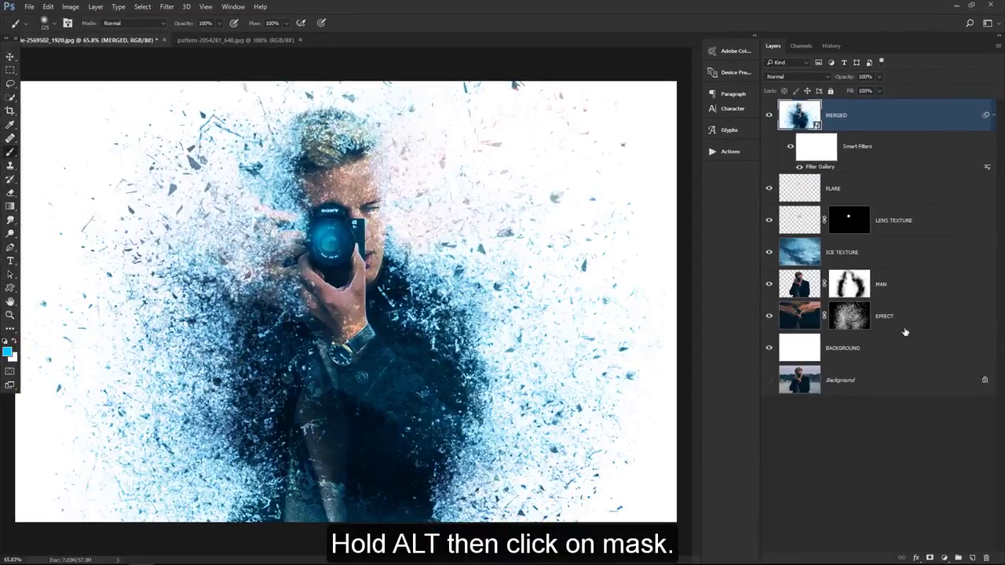
Step: Add a black hiding mask to the MERGED layer and paint white with a soft brush to restore the effect over parts of the man
{"action": "left_click", "coordinate": [929, 558], "text": "alt"}
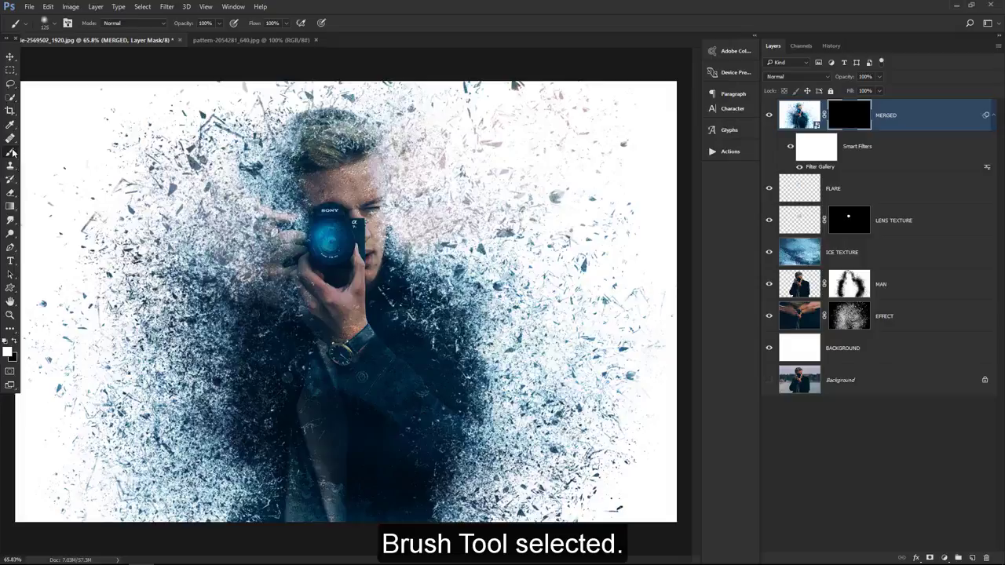
{"action": "key", "text": "bracketright"}
{"action": "key", "text": "bracketright"}
{"action": "key", "text": "bracketright"}
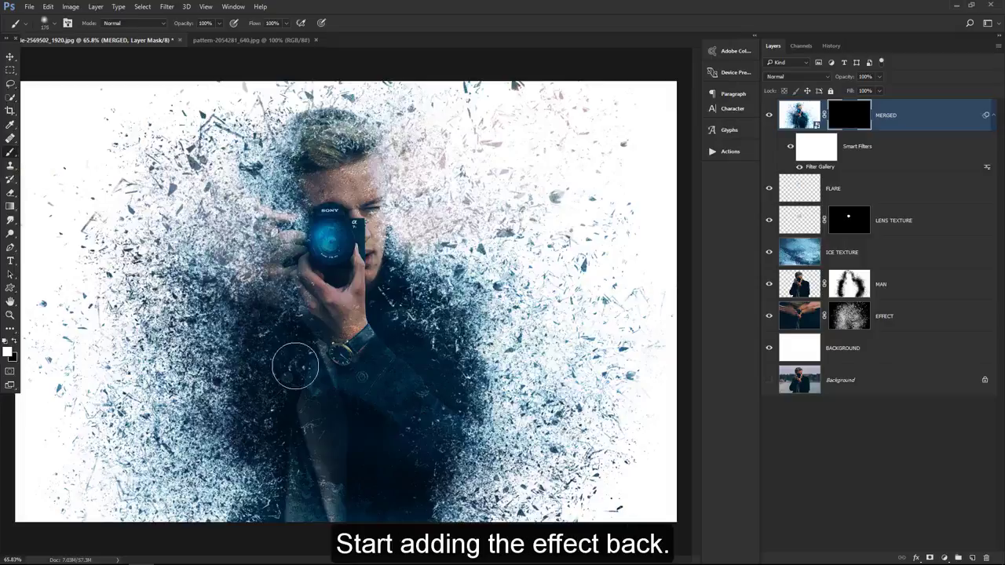
{"action": "mouse_move", "coordinate": [308, 386]}
{"action": "left_mouse_down"}
{"action": "mouse_move", "coordinate": [341, 354]}
{"action": "mouse_move", "coordinate": [385, 380]}
{"action": "mouse_move", "coordinate": [450, 447]}
{"action": "mouse_move", "coordinate": [405, 308]}
{"action": "mouse_move", "coordinate": [432, 337]}
{"action": "mouse_move", "coordinate": [366, 428]}
{"action": "mouse_move", "coordinate": [400, 420]}
{"action": "mouse_move", "coordinate": [413, 455]}
{"action": "mouse_move", "coordinate": [342, 420]}
{"action": "mouse_move", "coordinate": [270, 419]}
{"action": "mouse_move", "coordinate": [298, 486]}
{"action": "mouse_move", "coordinate": [274, 503]}
{"action": "mouse_move", "coordinate": [313, 520]}
{"action": "mouse_move", "coordinate": [328, 450]}
{"action": "mouse_move", "coordinate": [318, 368]}
{"action": "mouse_move", "coordinate": [287, 272]}
{"action": "mouse_move", "coordinate": [347, 332]}
{"action": "mouse_move", "coordinate": [329, 281]}
{"action": "mouse_move", "coordinate": [293, 256]}
{"action": "mouse_move", "coordinate": [314, 306]}
{"action": "mouse_move", "coordinate": [293, 238]}
{"action": "left_mouse_up"}
{"action": "key", "text": "["}
{"action": "key", "text": "["}
{"action": "key", "text": "["}
{"action": "key", "text": "["}
{"action": "key", "text": "["}
{"action": "left_click_drag", "start_coordinate": [373, 262], "coordinate": [381, 223]}
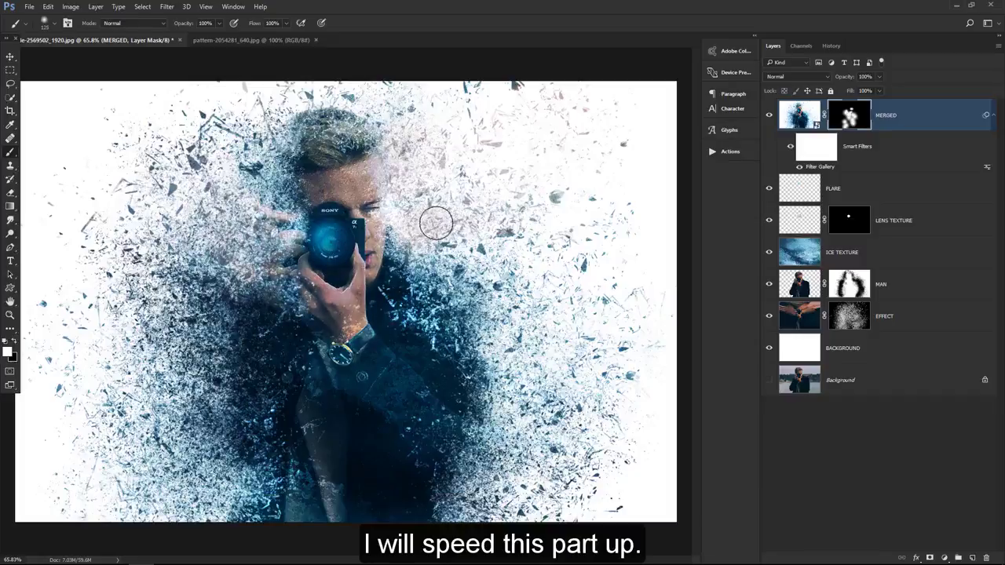
{"action": "left_click_drag", "start_coordinate": [293, 174], "coordinate": [295, 159]}
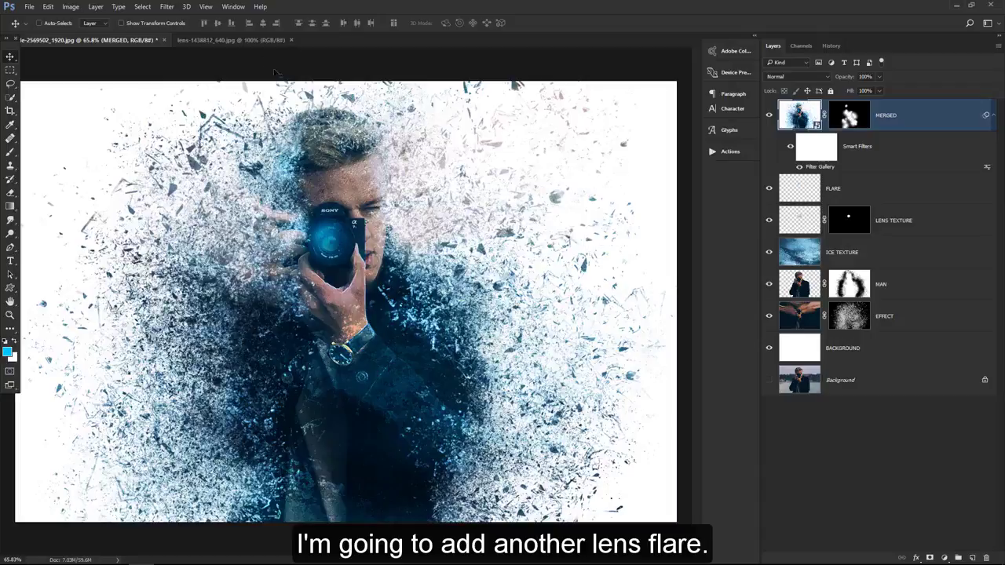
Step: Bring the flare image from lens-1438812_640.jpg into the man's photo project over the camera and set its blending mode to Screen
{"action": "left_click", "coordinate": [250, 40]}
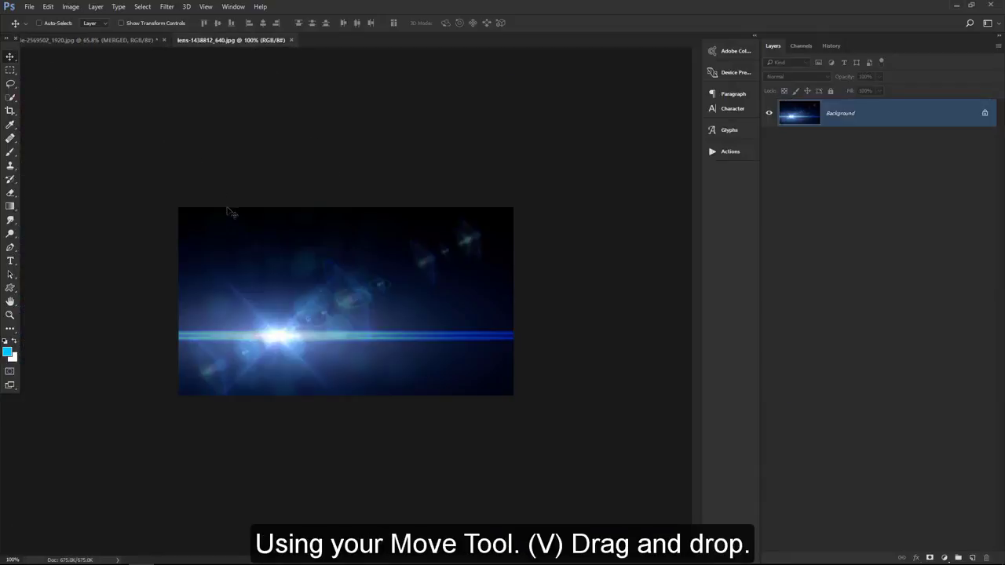
{"action": "left_click_drag", "start_coordinate": [232, 212], "coordinate": [324, 220]}
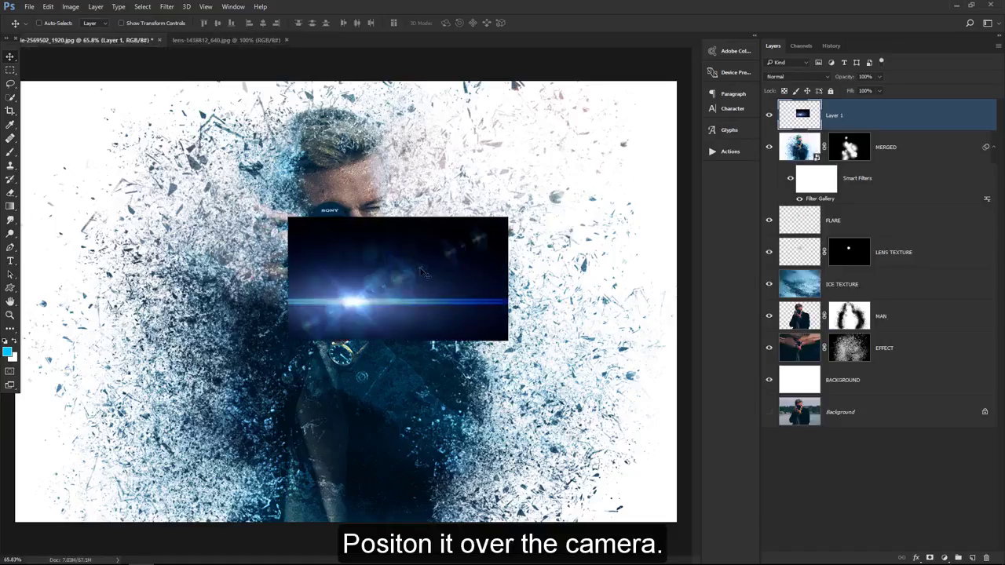
{"action": "left_click_drag", "start_coordinate": [421, 269], "coordinate": [406, 195]}
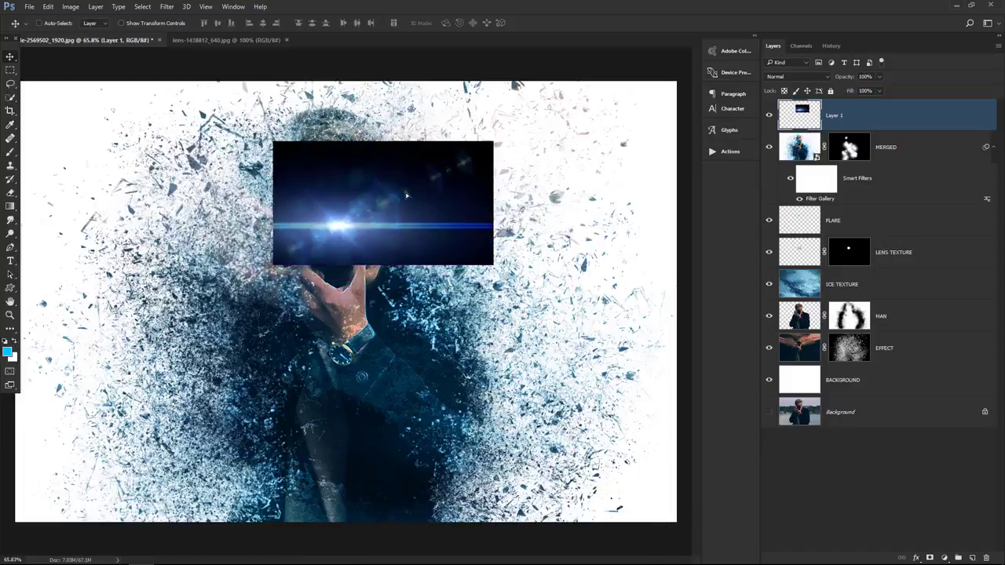
{"action": "left_click", "coordinate": [798, 78]}
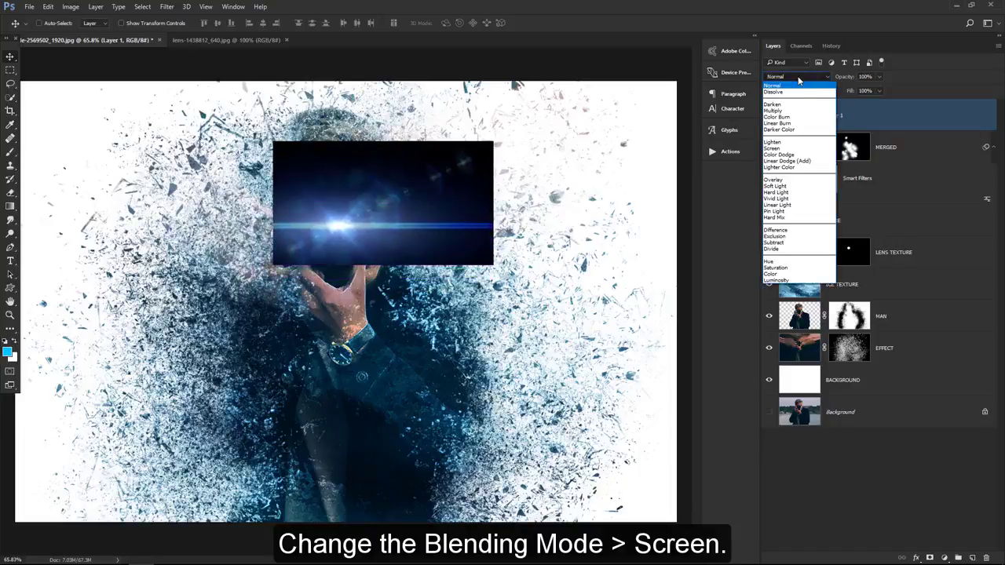
{"action": "left_click", "coordinate": [806, 149]}
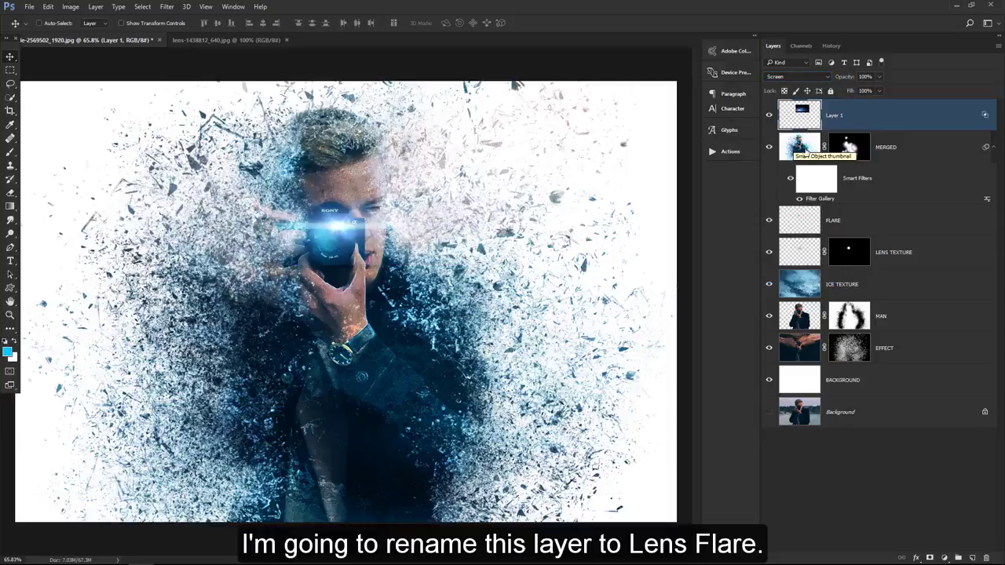
Step: Rename the flare layer above the MERGED layer as LENS FLARE
{"action": "double_click", "coordinate": [833, 115]}
{"action": "type", "text": "LENS FLARE"}
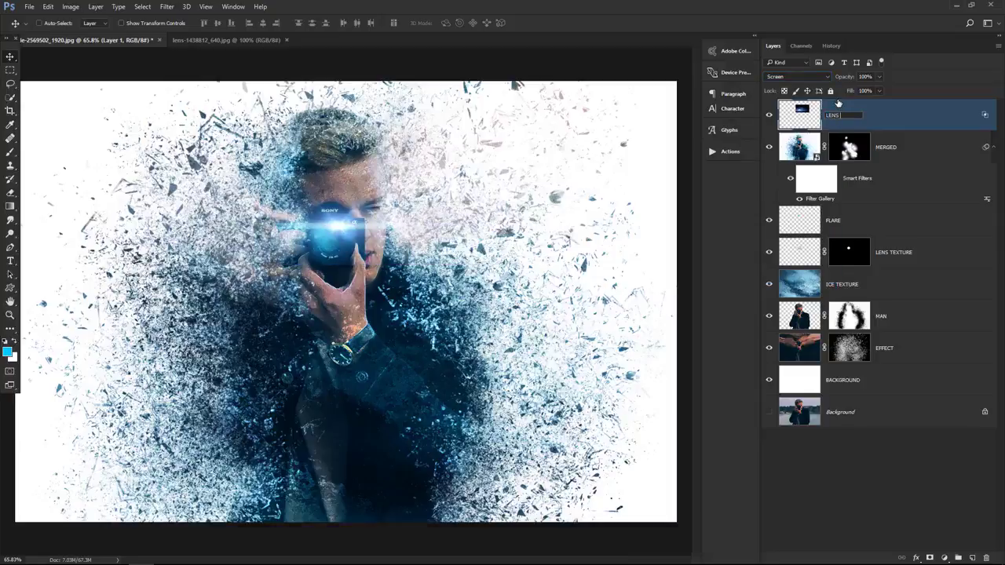
{"action": "key", "text": "Return"}
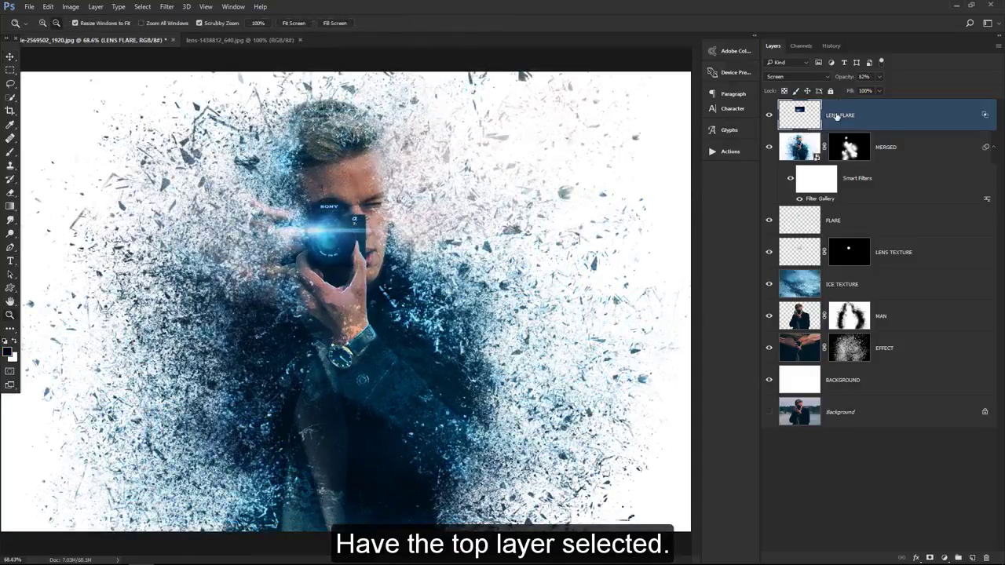
Step: Merge all visible layers into a new layer above LENS FLARE and name it SHARPEN
{"action": "key", "text": "ctrl+shift+alt+e"}
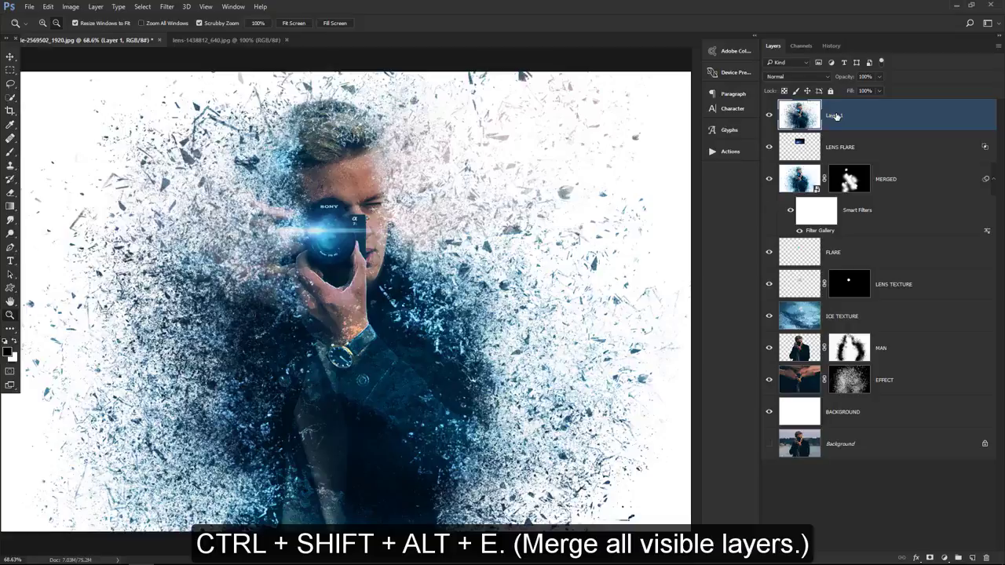
{"action": "double_click", "coordinate": [834, 116]}
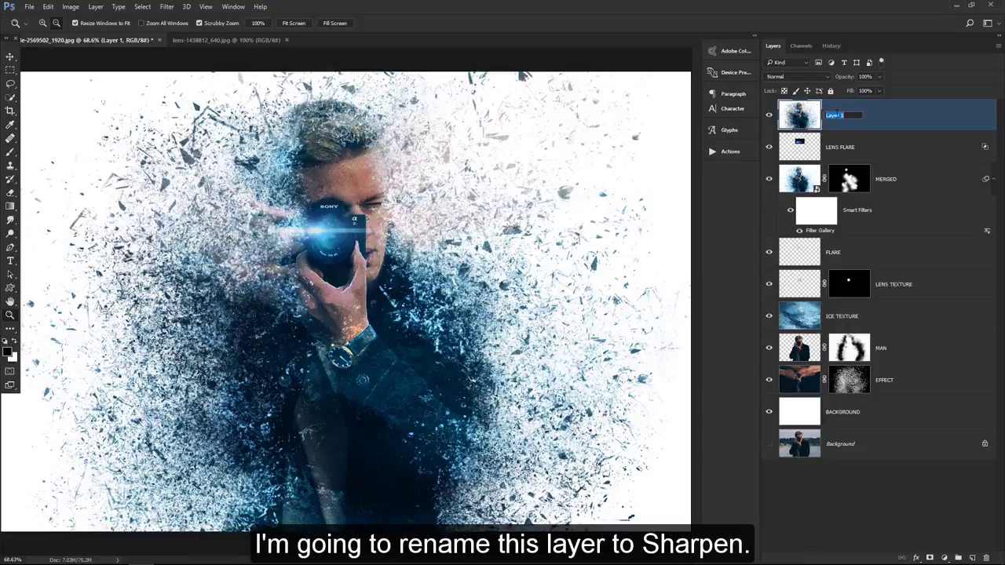
{"action": "type", "text": "SHARPEN"}
{"action": "key", "text": "Return"}
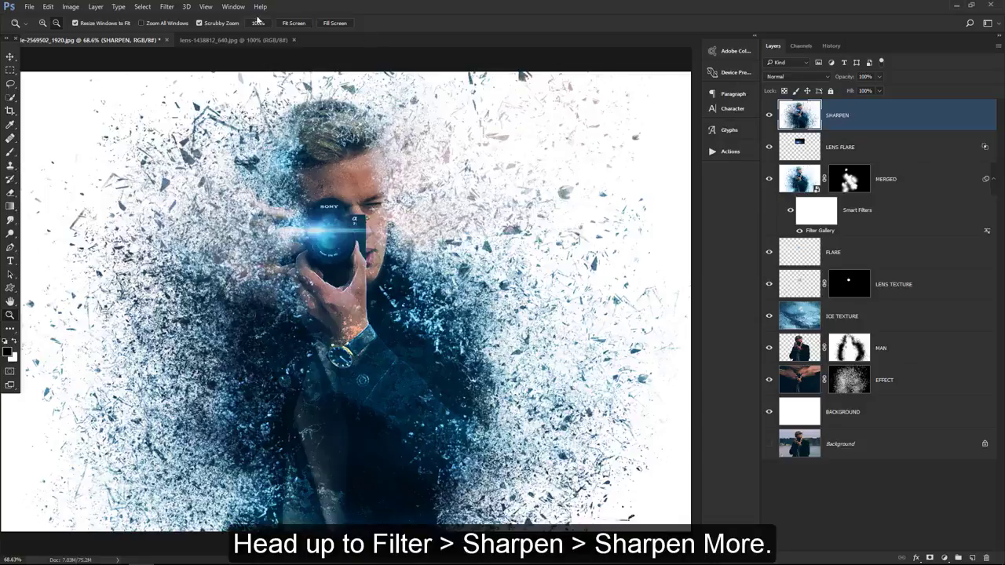
Step: Apply the Sharpen More filter to the SHARPEN layer and reduce the layer's opacity to about 81%
{"action": "left_click", "coordinate": [174, 10]}
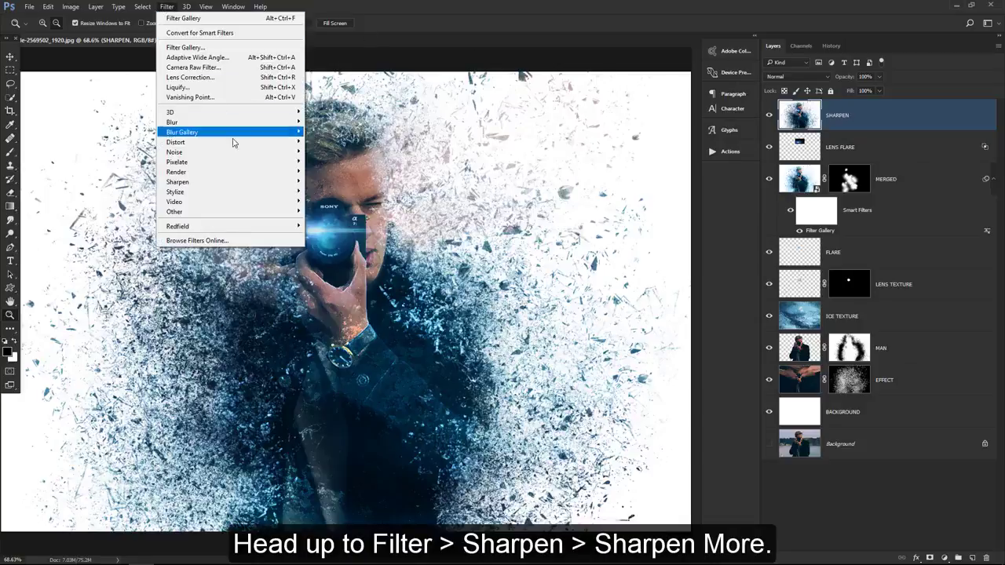
{"action": "mouse_move", "coordinate": [291, 181]}
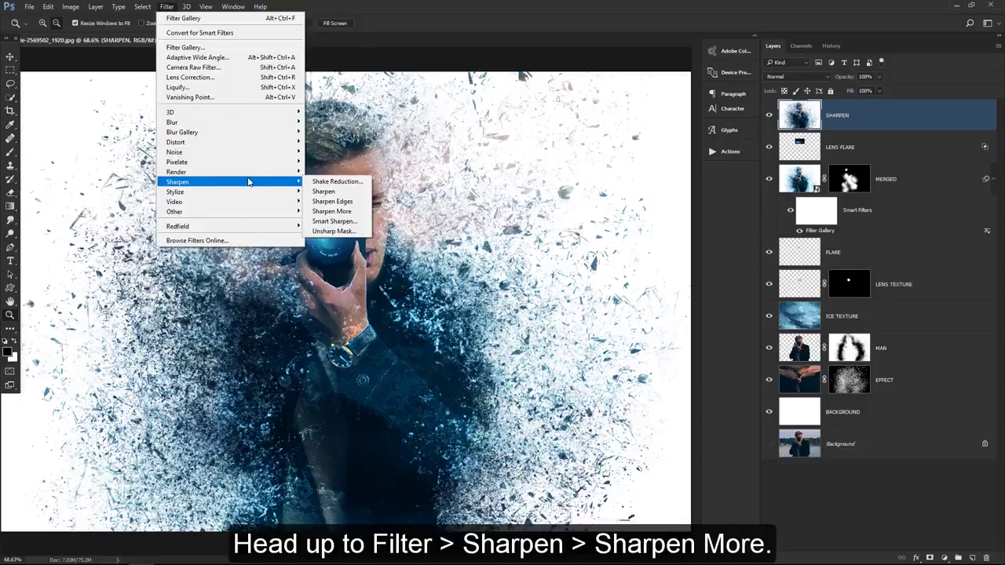
{"action": "left_click", "coordinate": [354, 215]}
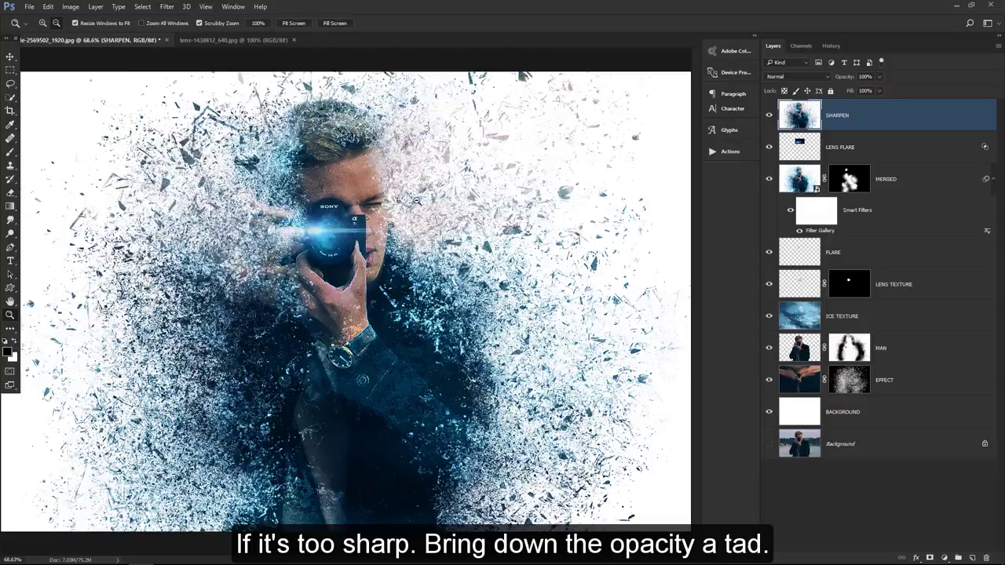
{"action": "left_click_drag", "start_coordinate": [855, 80], "coordinate": [842, 81]}
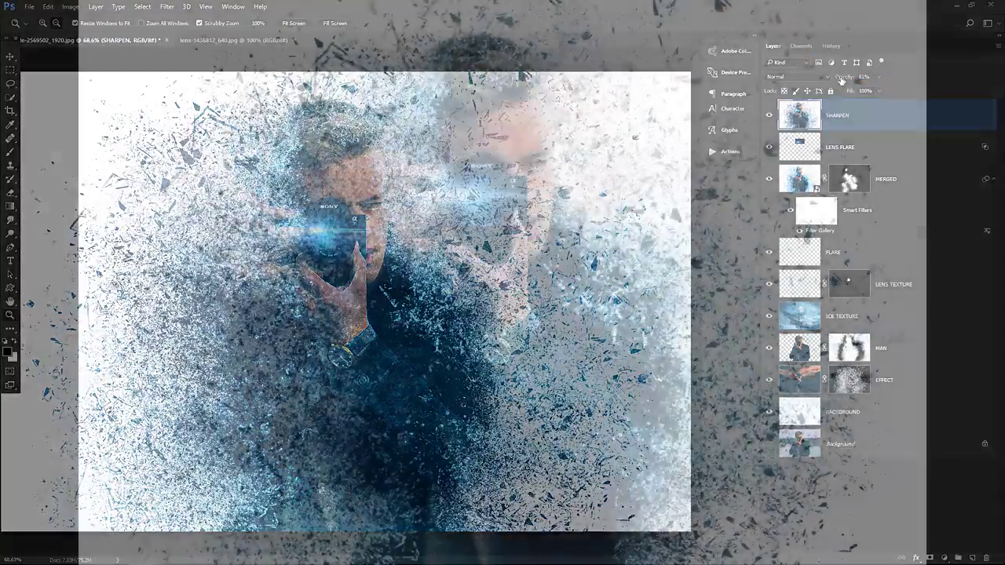